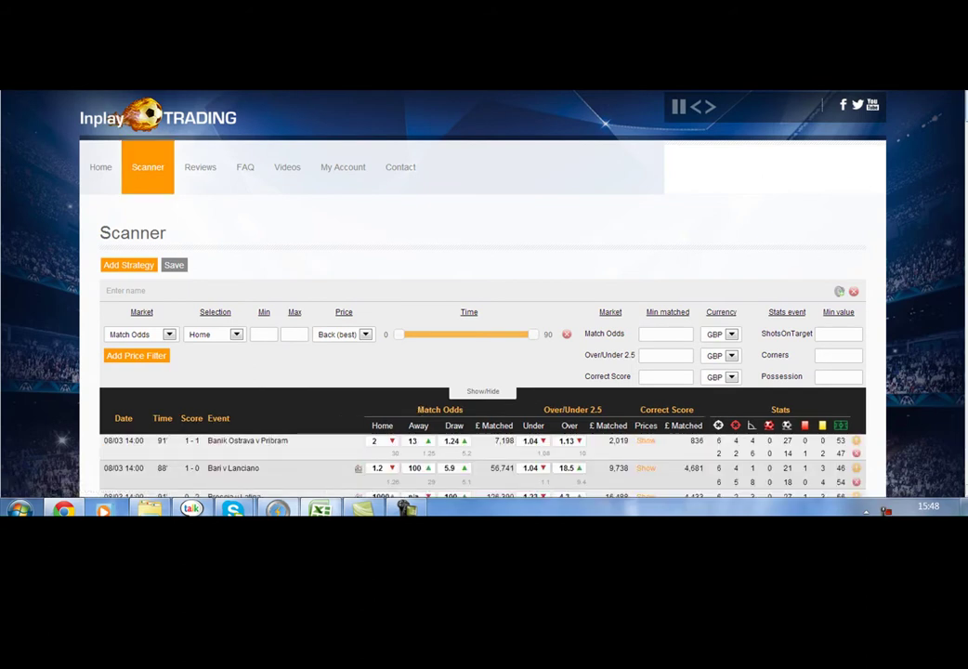
Set minimum matched to £10000 Match Odds, £2000 Over/Under 2.5 and £1000 Correct Score.
scroll(482, 298, down, 4)
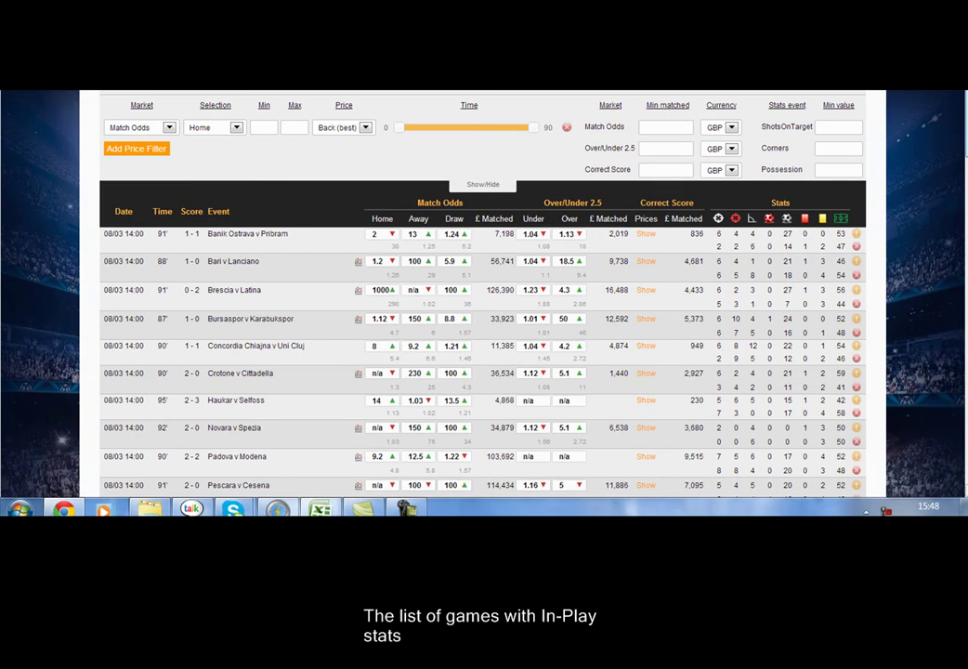
scroll(482, 298, down, 15)
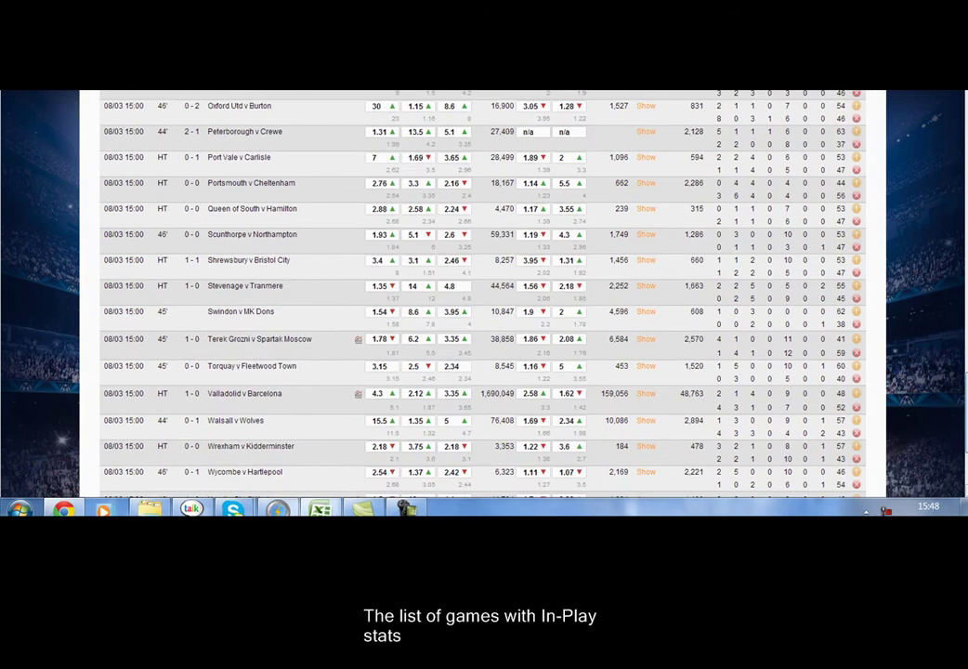
scroll(482, 298, up, 4)
scroll(482, 297, up, 10)
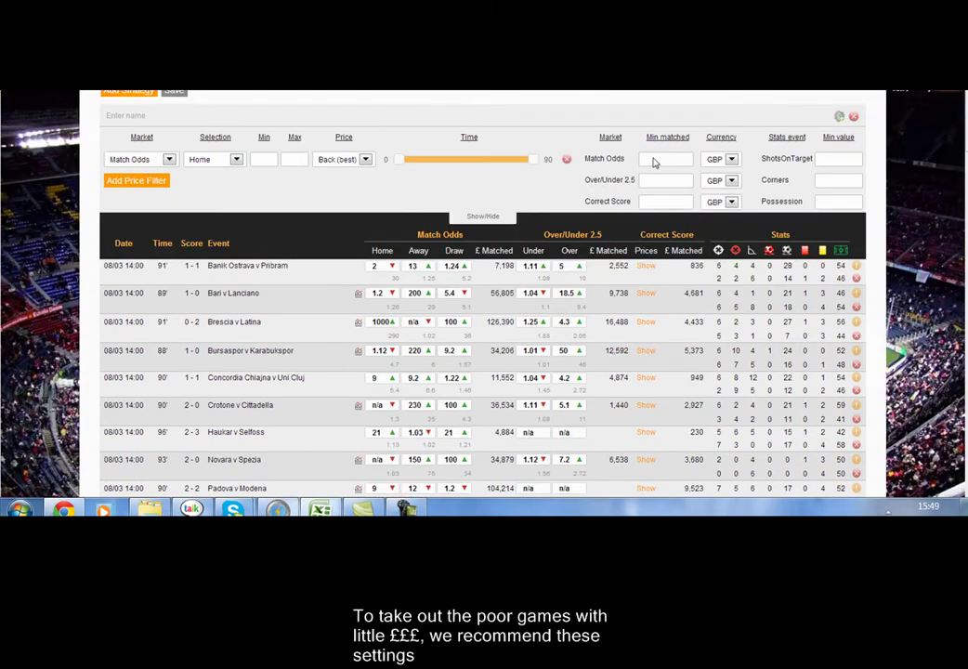
click(660, 160)
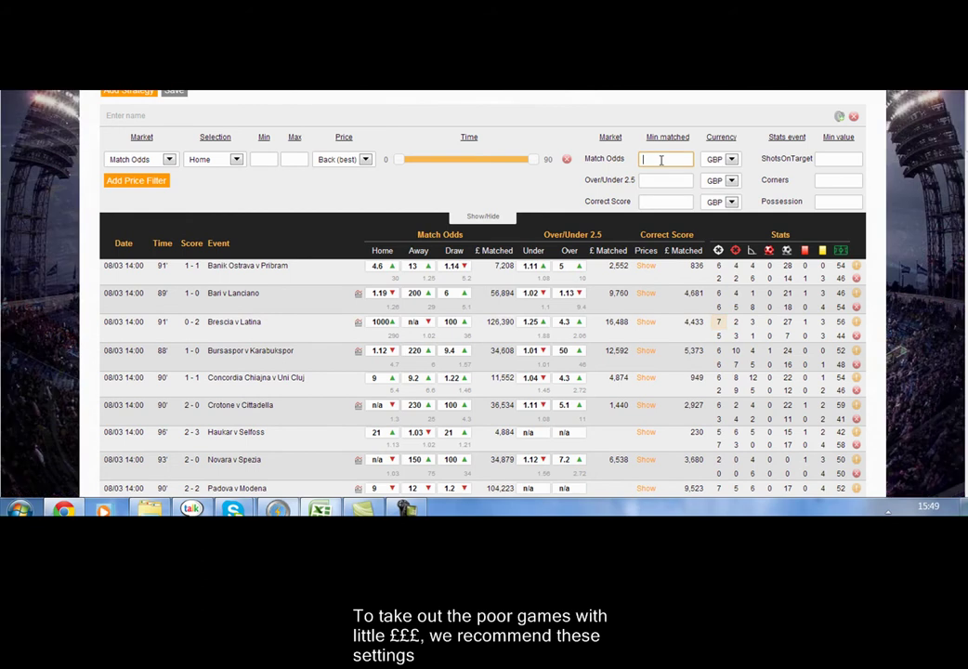
text(10000)
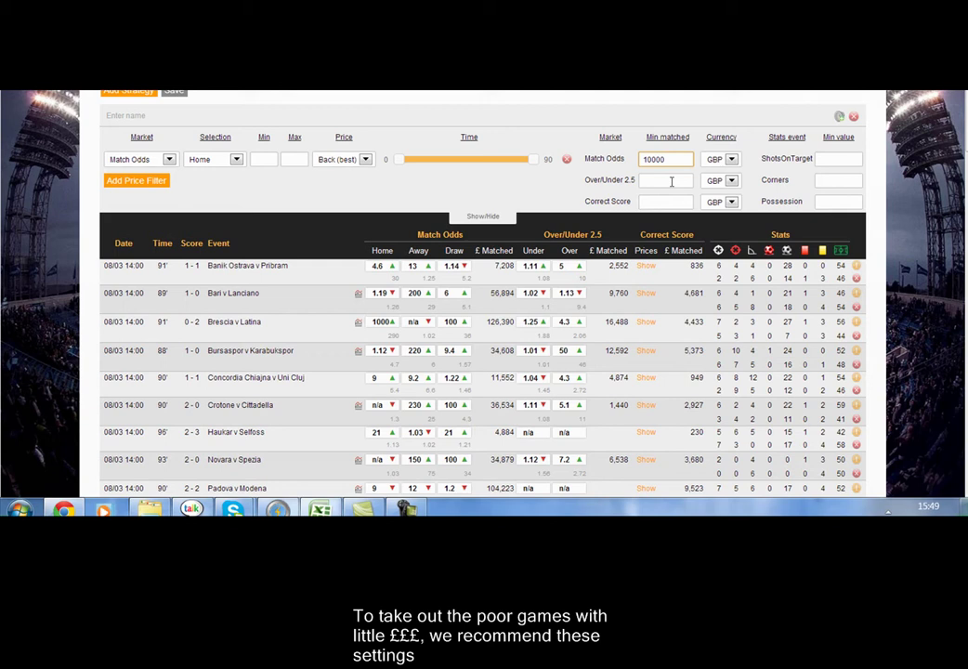
click(665, 182)
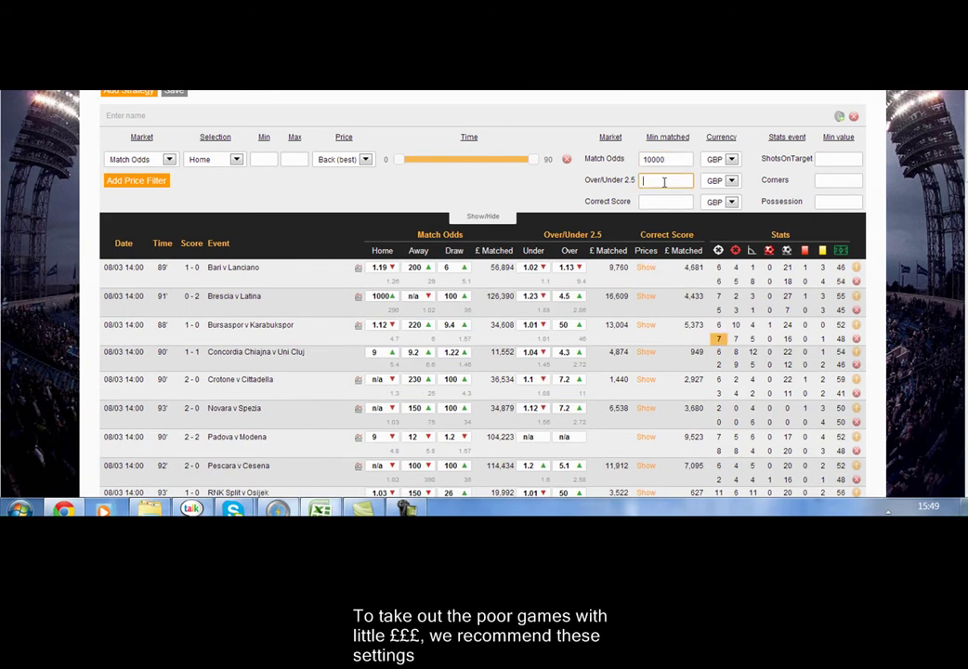
text(2000)
click(655, 203)
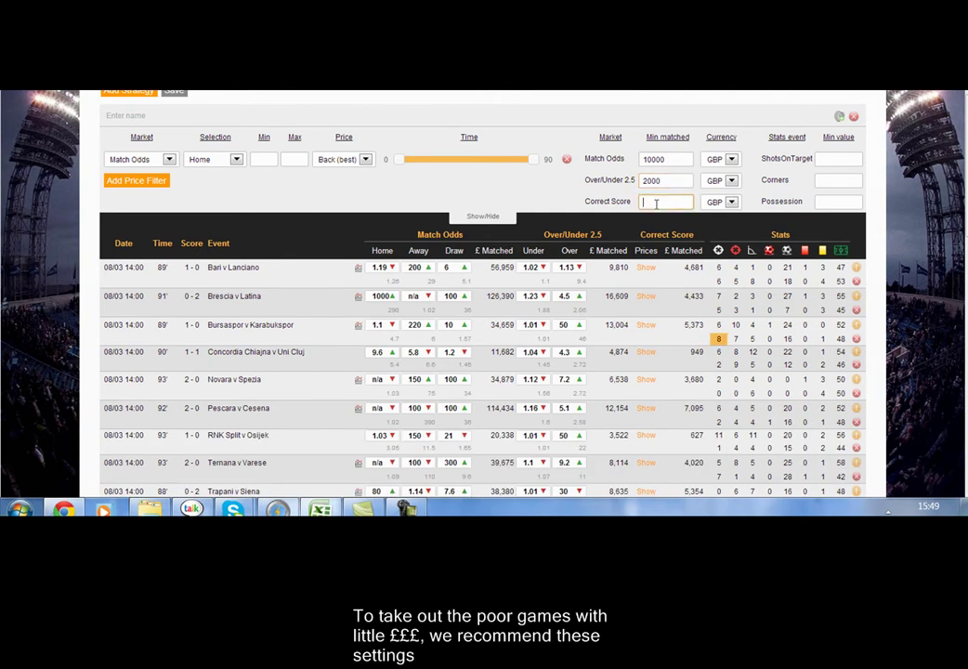
text(1000)
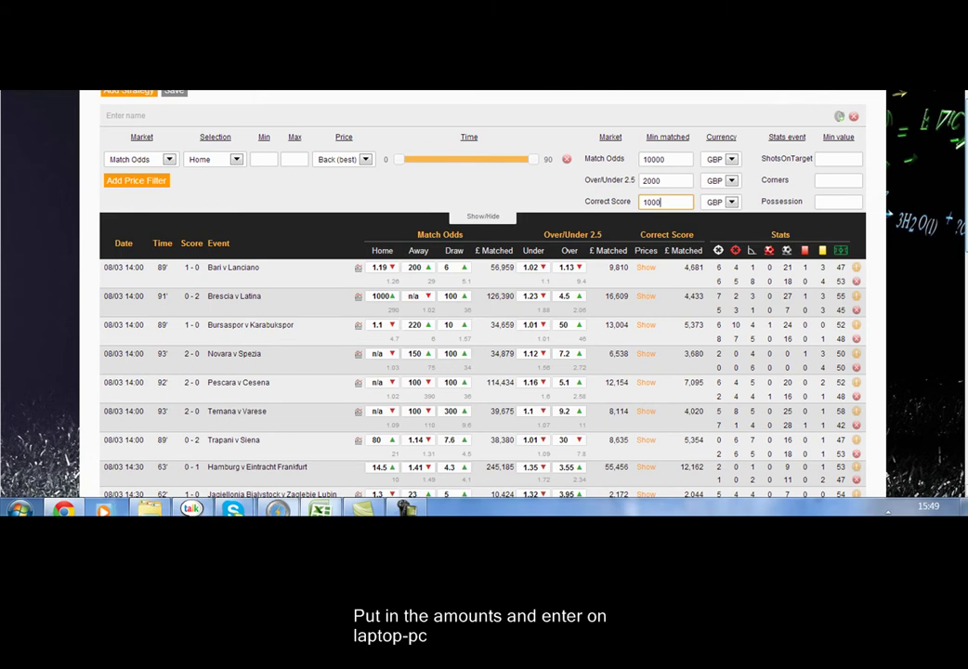
key(Return)
Scroll through the filtered match list to review the remaining games.
scroll(483, 293, down, 10)
scroll(483, 293, up, 10)
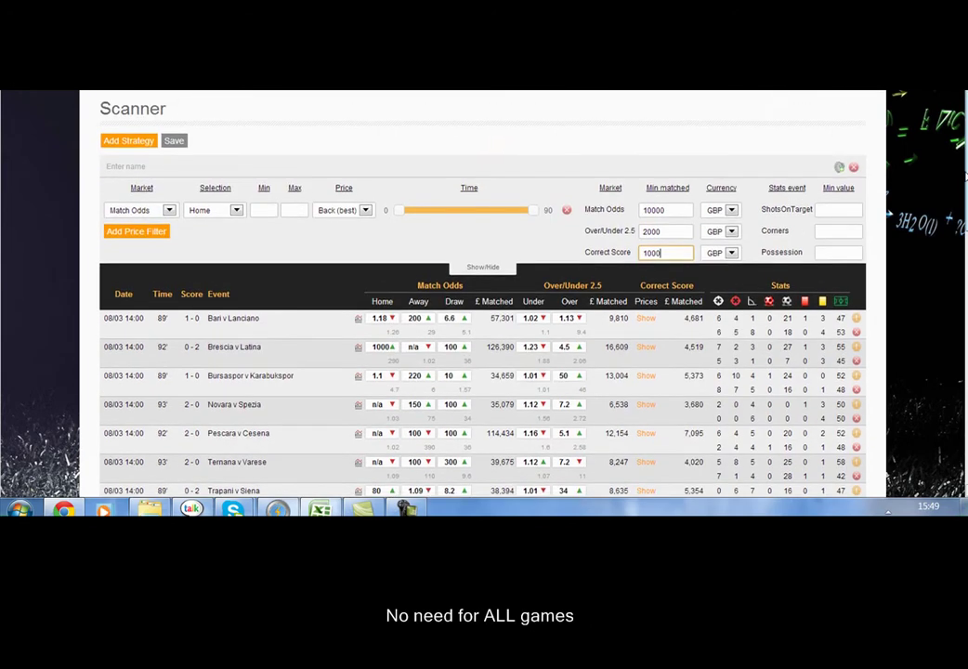
scroll(483, 293, down, 3)
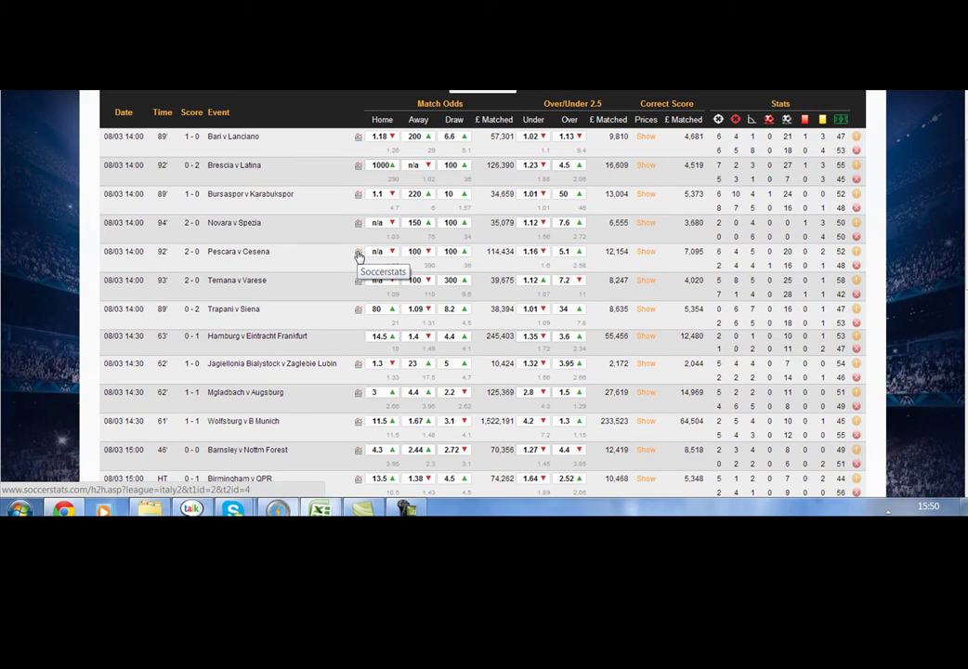
click(163, 112)
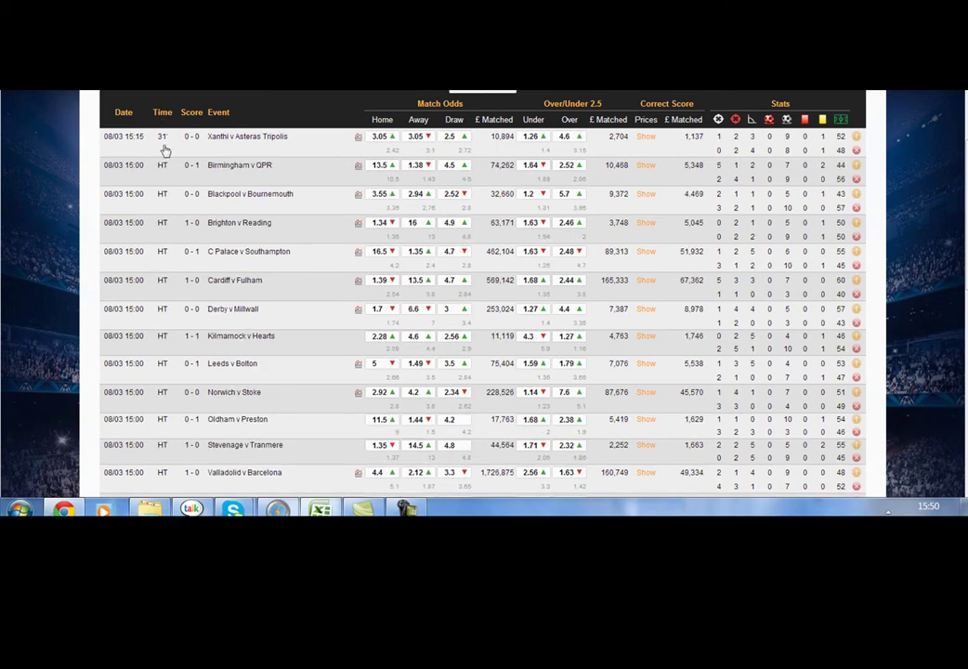
click(162, 109)
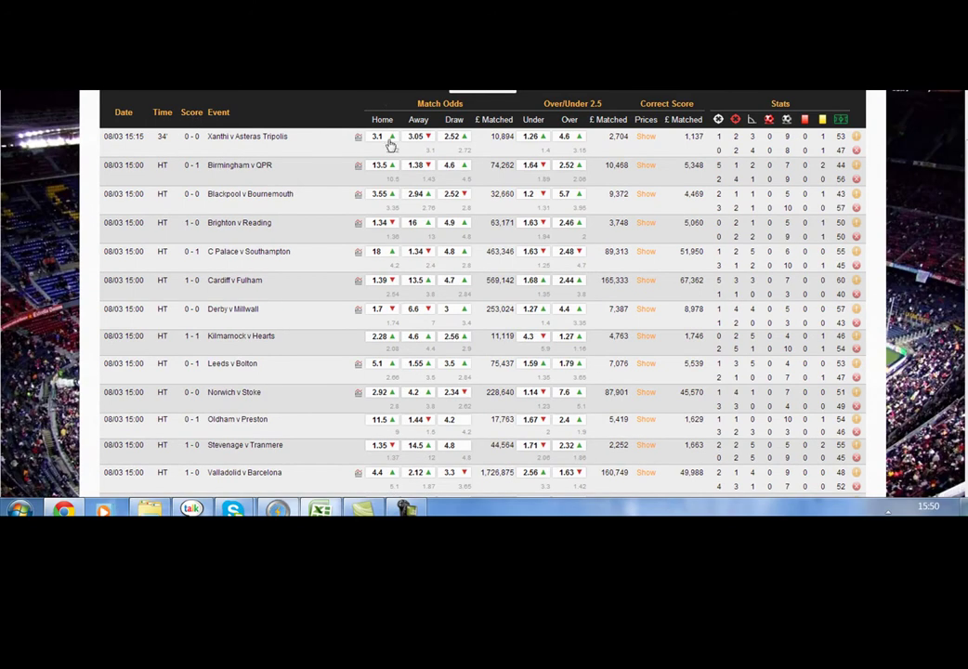
mouse_move(379, 137)
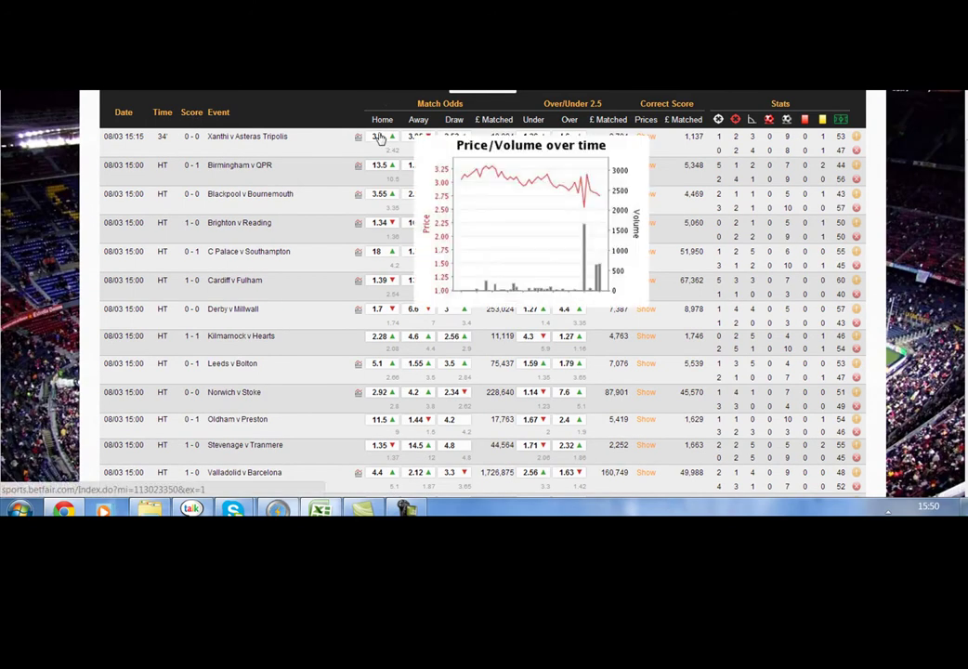
mouse_move(534, 139)
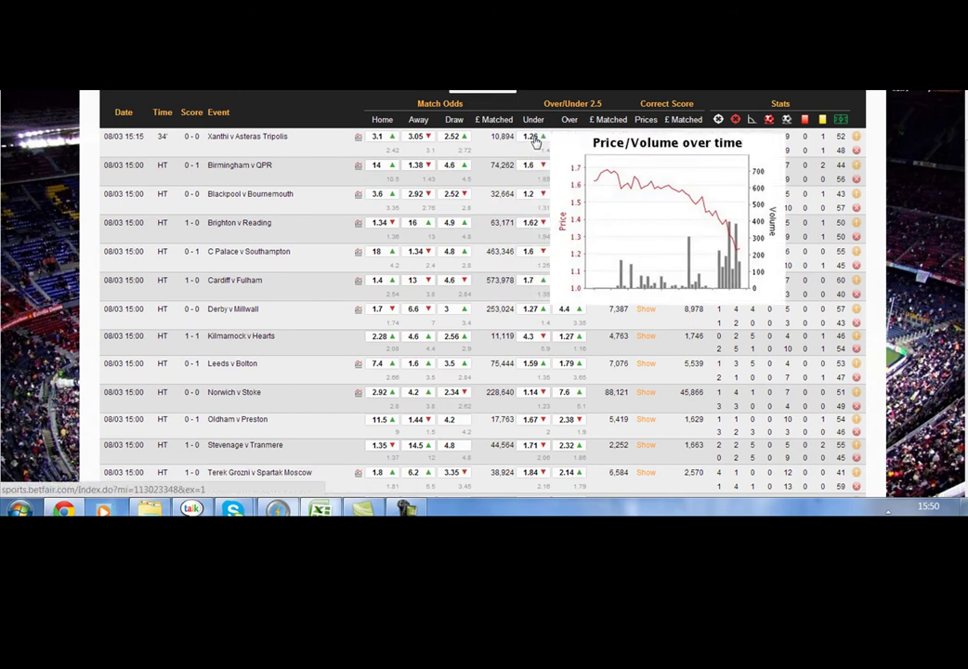
mouse_move(647, 136)
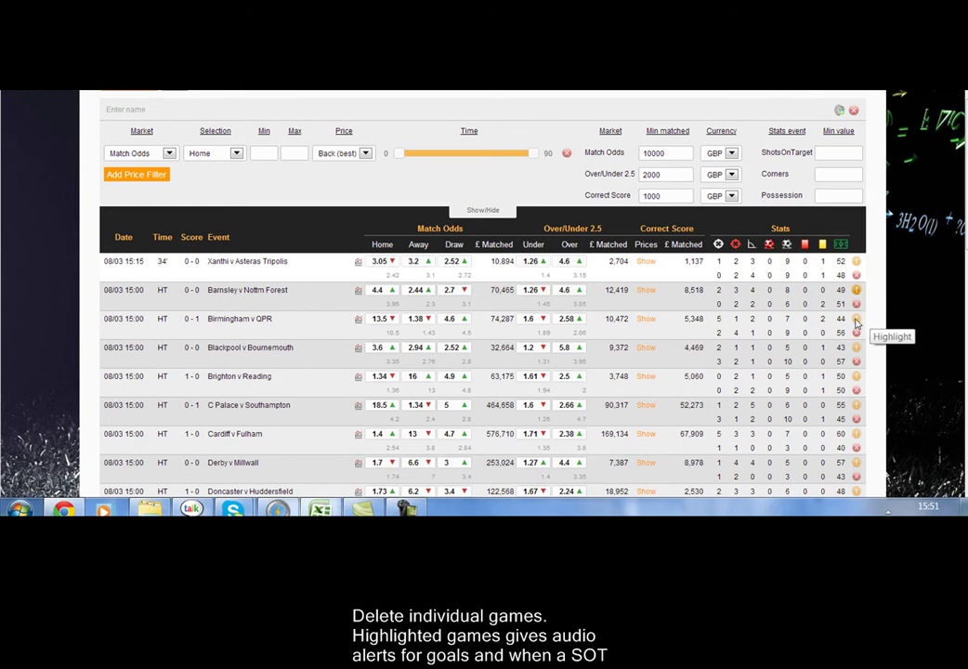
Highlight Birmingham v QPR for goal alerts, then remove the highlight again.
click(855, 320)
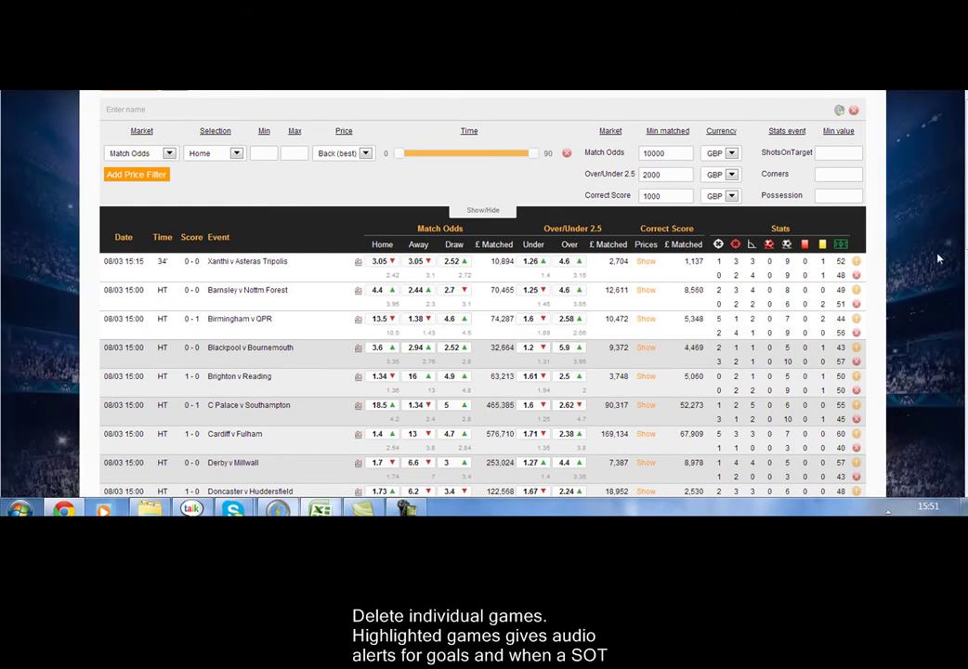
click(856, 321)
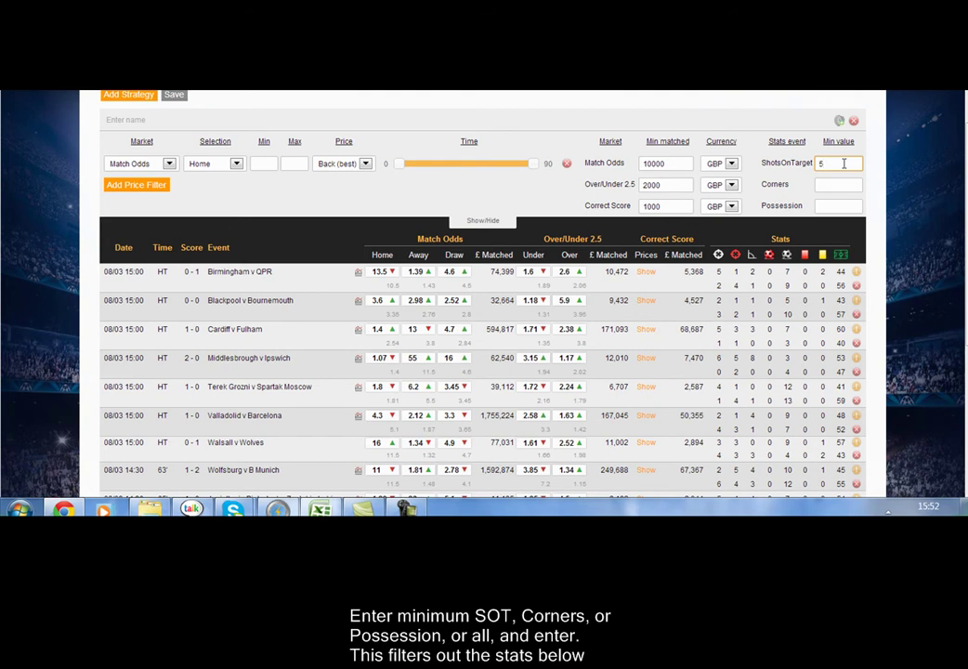
Change the ShotsOnTarget minimum to 8.
key(BackSpace)
text(8)
key(Return)
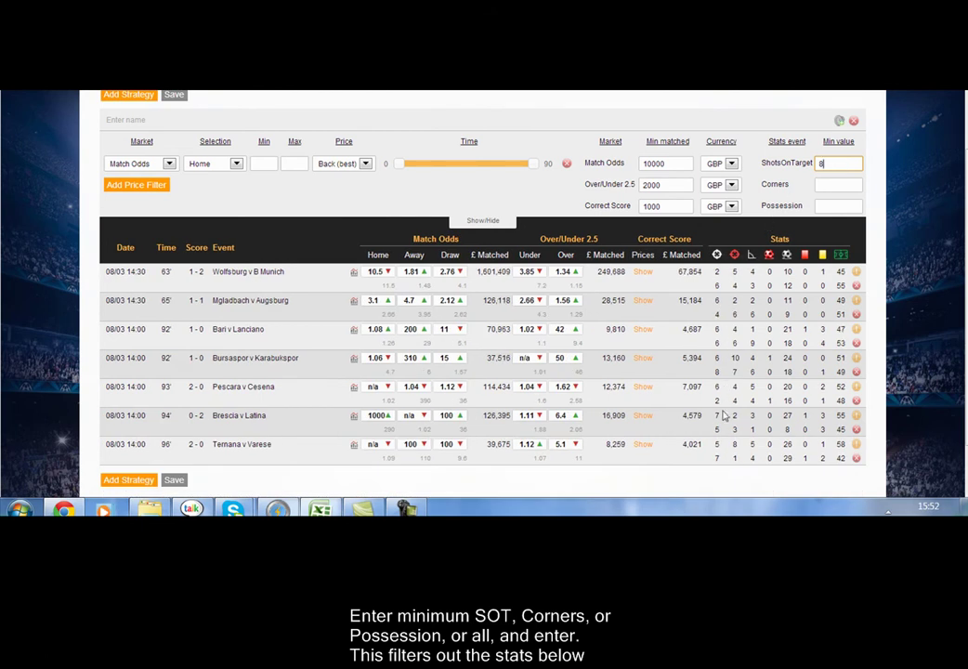
Delete the 8 from the ShotsOnTarget minimum so all matches return.
click(837, 167)
key(BackSpace)
key(Return)
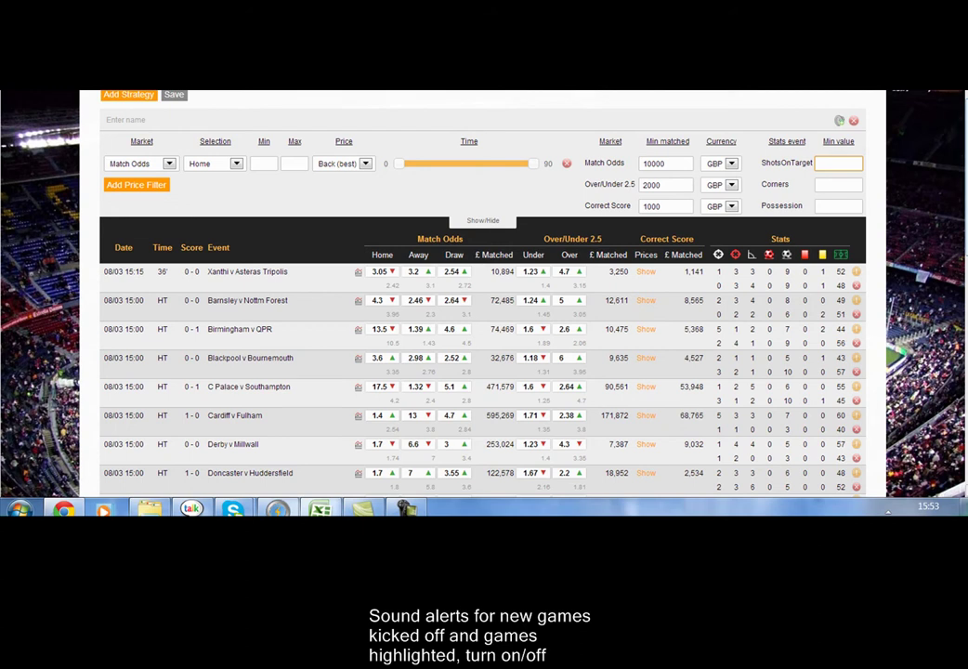
Add a new unnamed strategy at the bottom of the page, below the match table.
scroll(483, 371, down, 1)
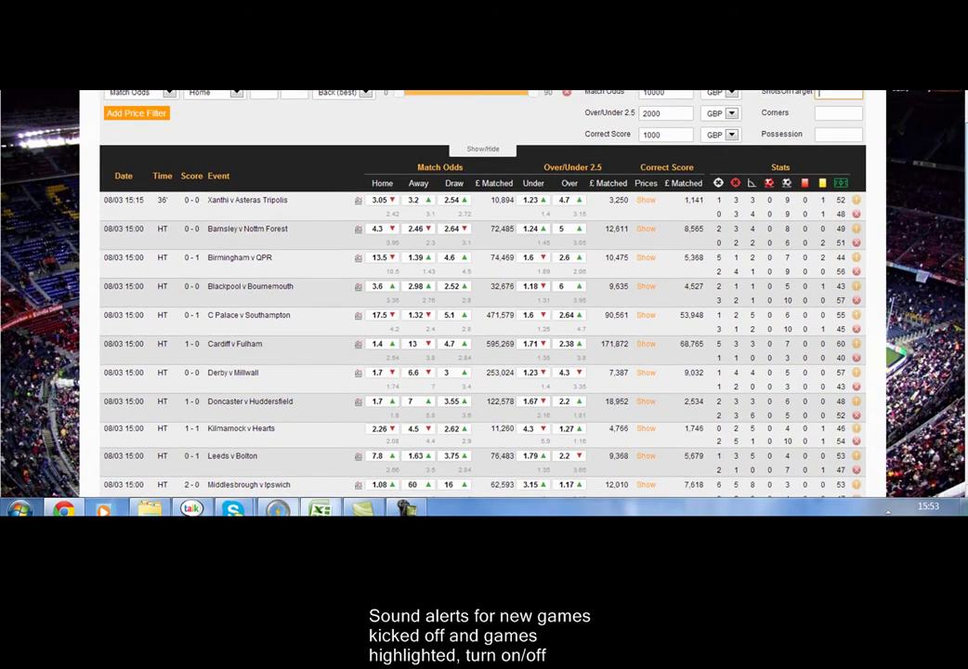
scroll(483, 293, down, 5)
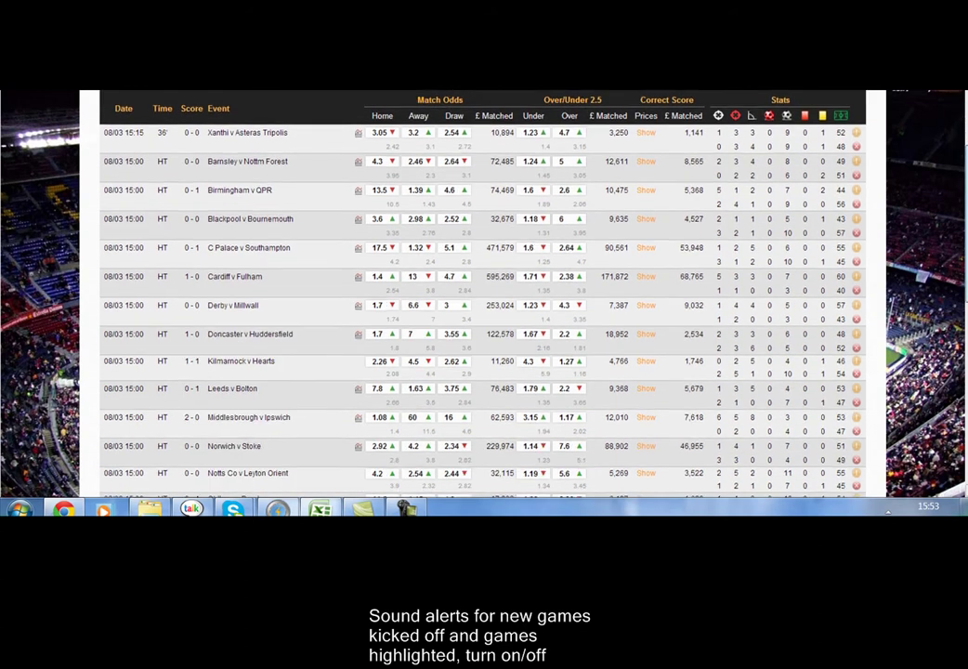
scroll(483, 292, down, 5)
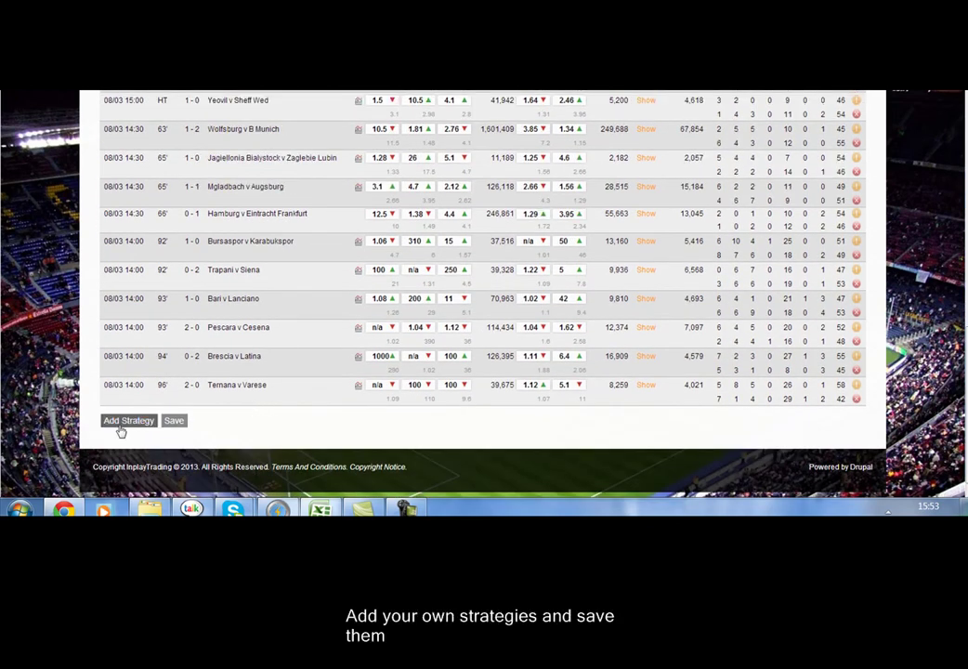
click(121, 419)
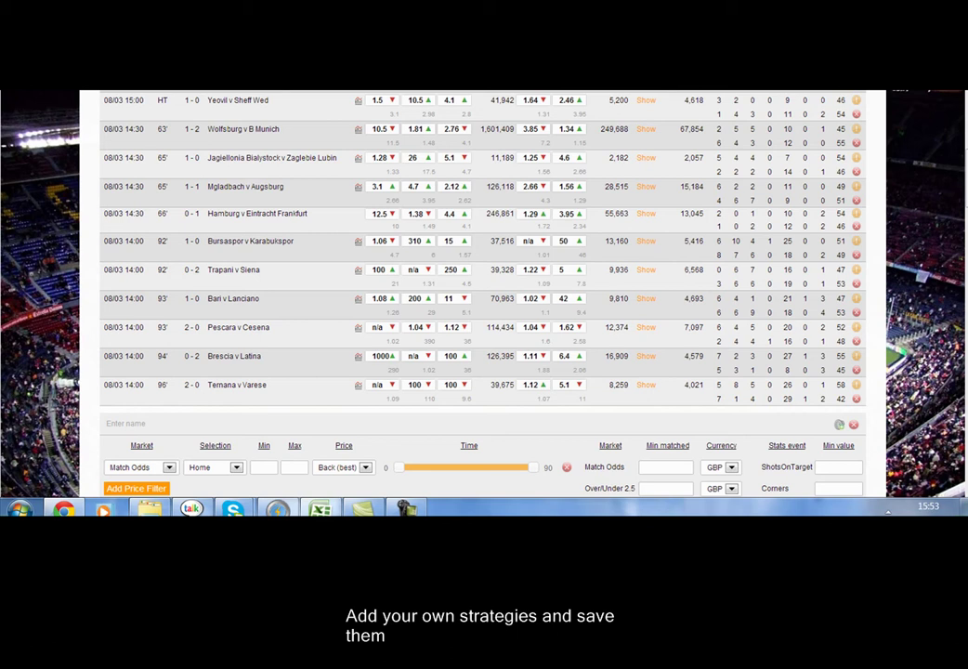
scroll(335, 408, down, 3)
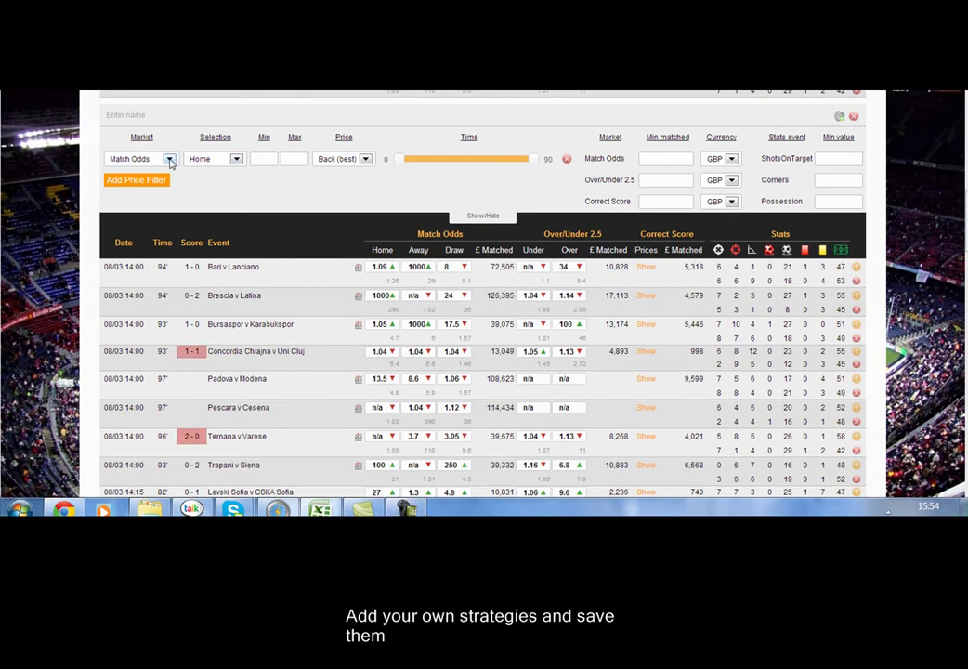
click(169, 159)
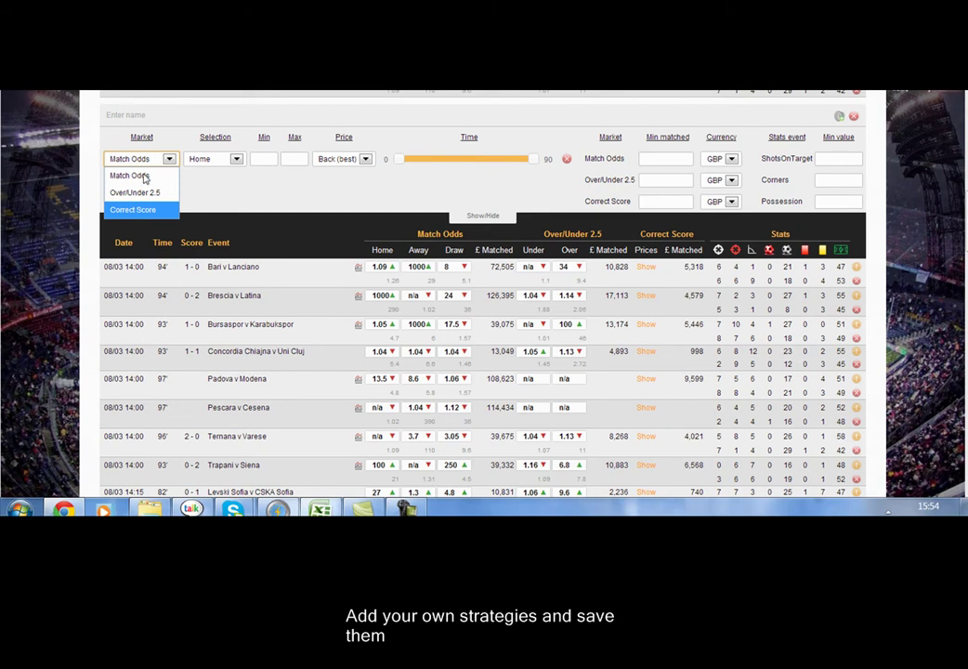
click(134, 175)
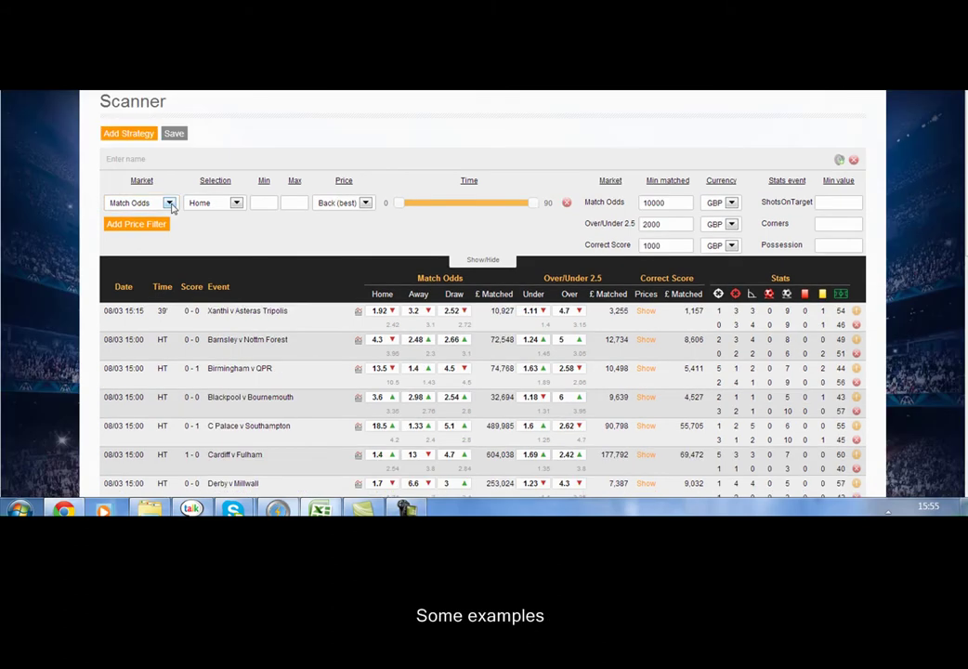
Filter the strategy on Match Odds Draw priced between 2 and 2.6.
click(169, 202)
click(170, 203)
click(238, 206)
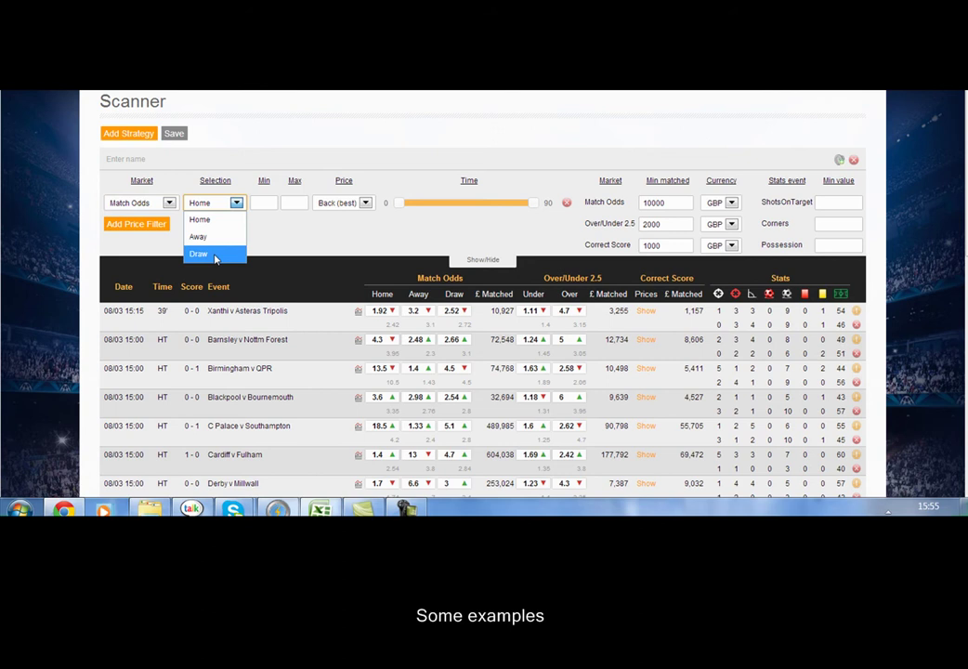
click(215, 255)
click(264, 201)
text(2)
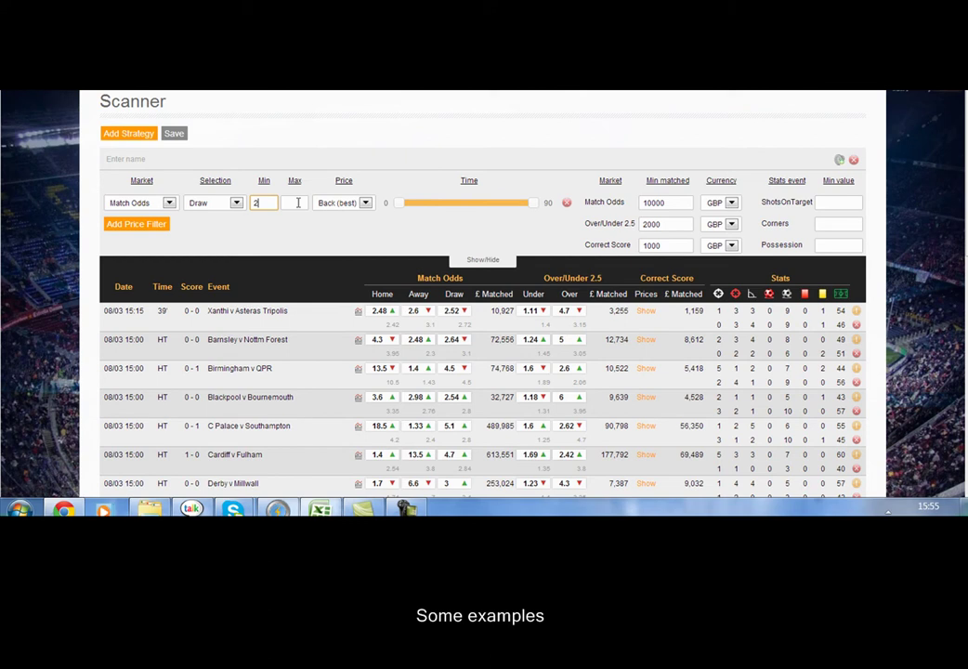
click(298, 203)
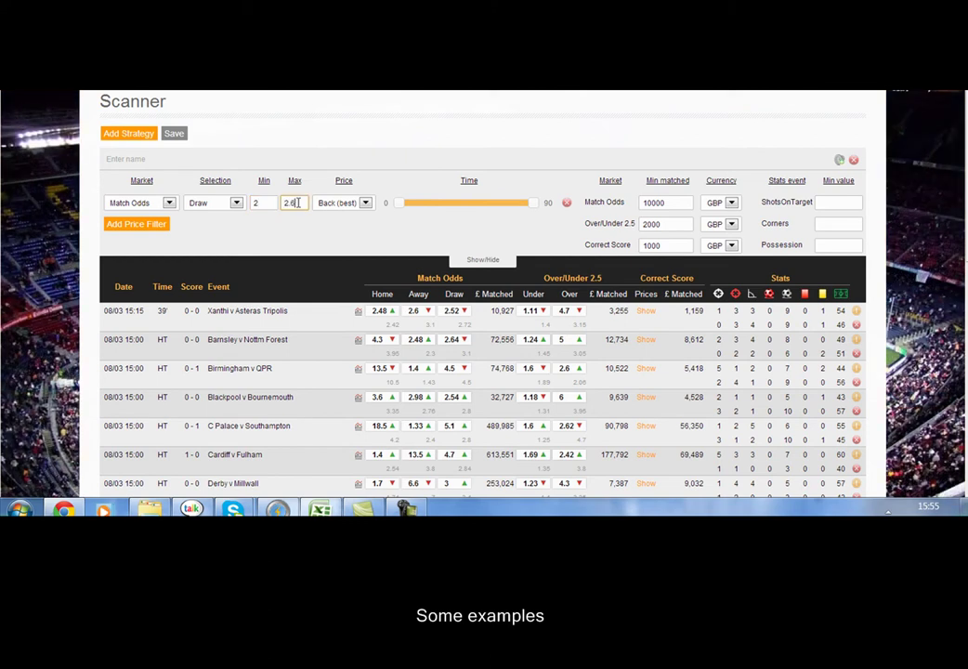
text(2.6)
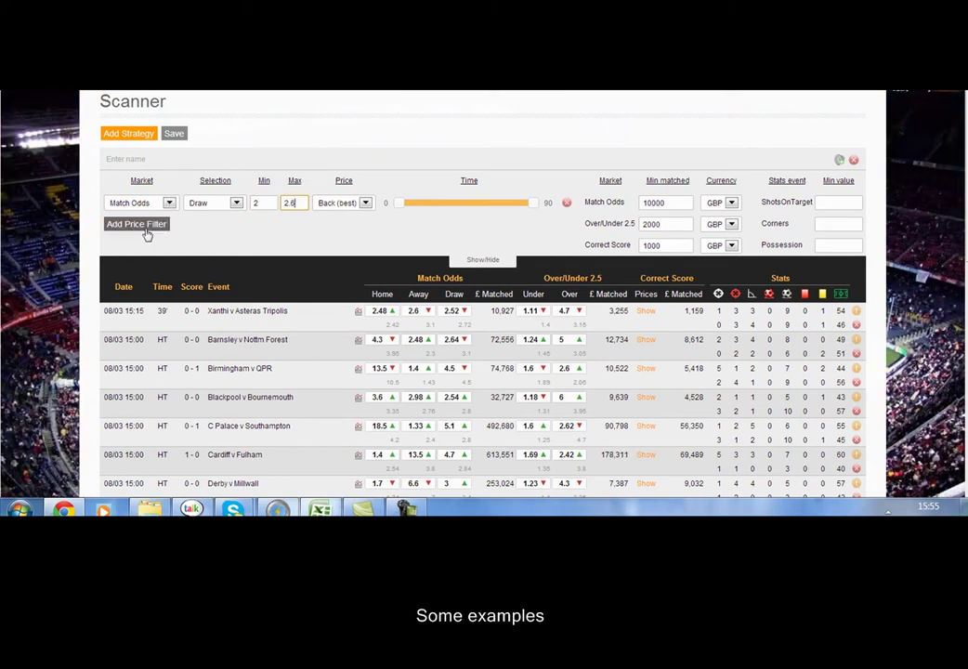
Add a second price filter row set to the Correct Score market.
click(119, 223)
click(168, 224)
click(147, 277)
scroll(130, 242, up, 1)
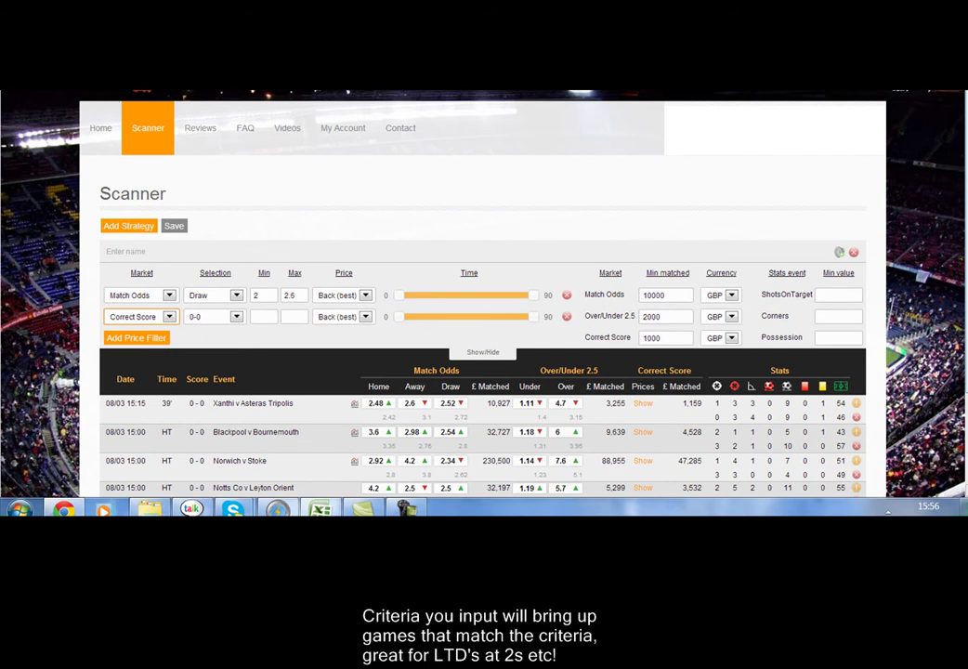
scroll(627, 286, down, 1)
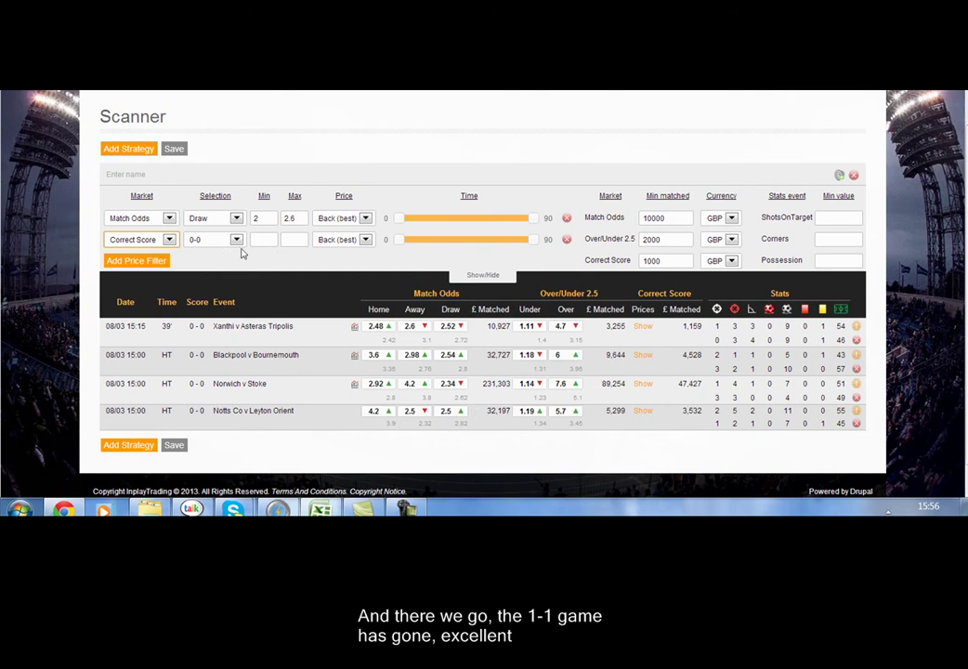
Remove the Correct Score filter and switch the Match Odds filter to Home, editing its maximum price.
click(566, 239)
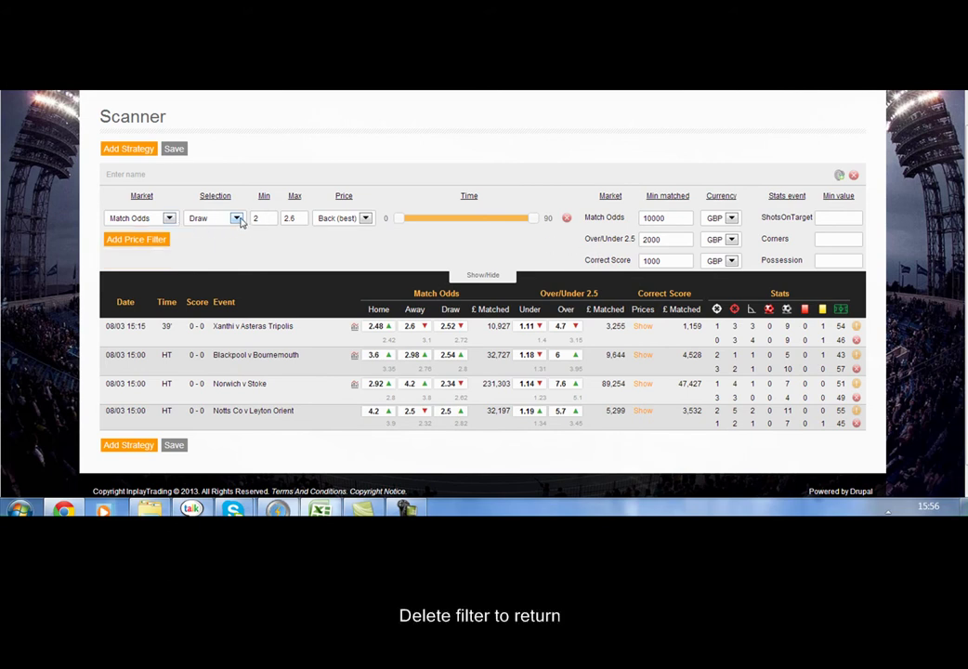
click(235, 217)
click(223, 239)
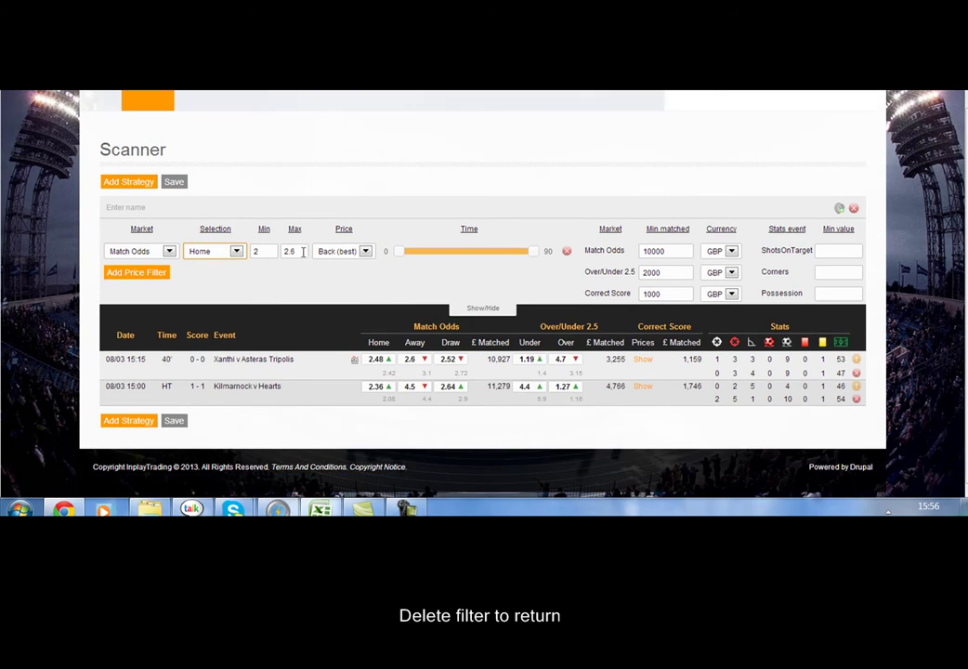
click(303, 251)
text(3)
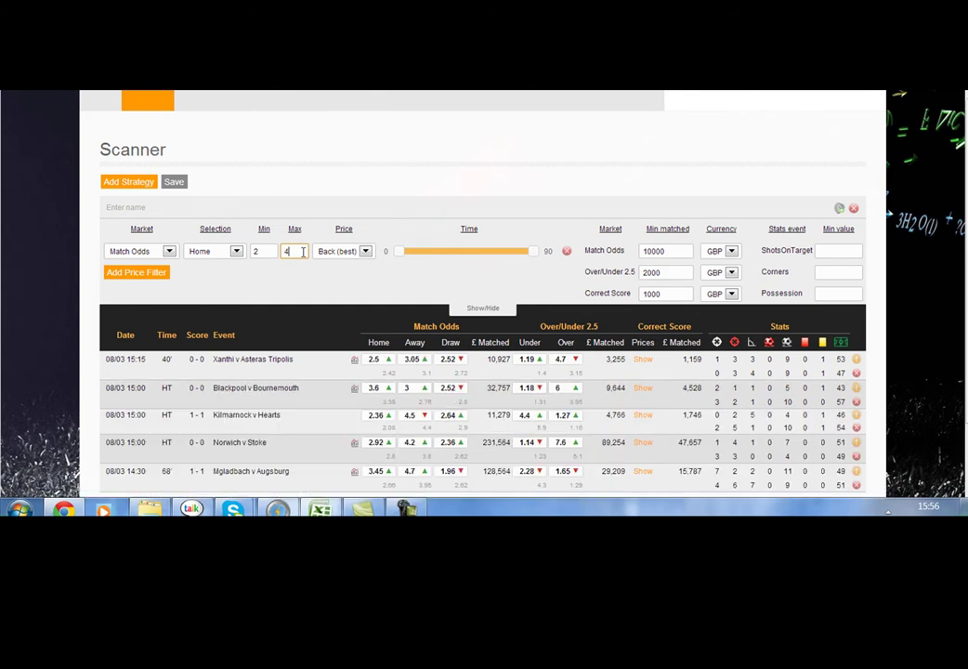
Add a Correct Score 0-0 price filter with prices from 1.01 to 6.
click(155, 275)
click(153, 272)
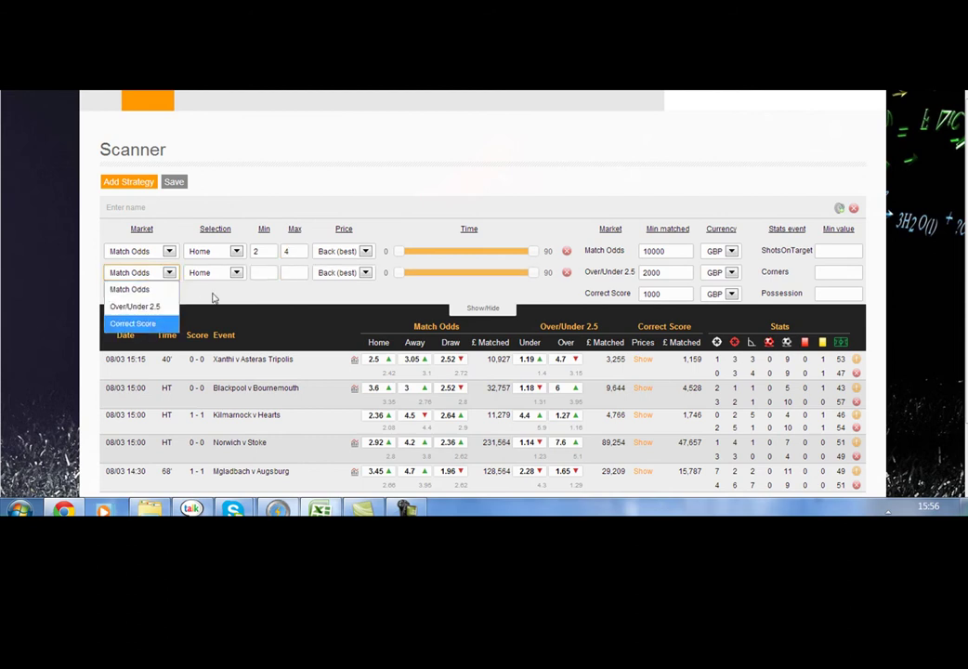
click(139, 323)
scroll(242, 283, up, 1)
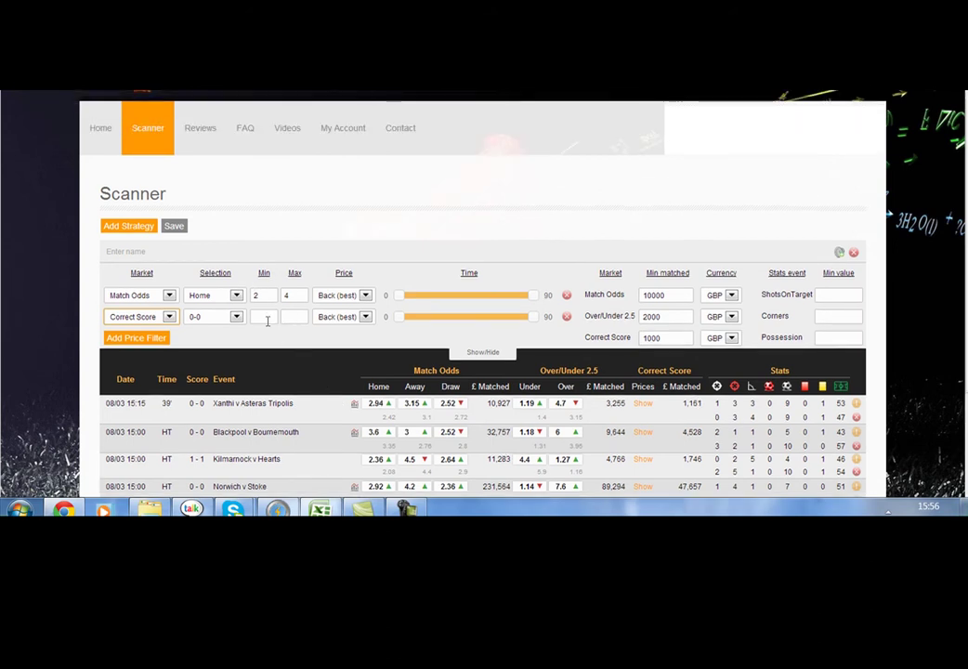
click(268, 318)
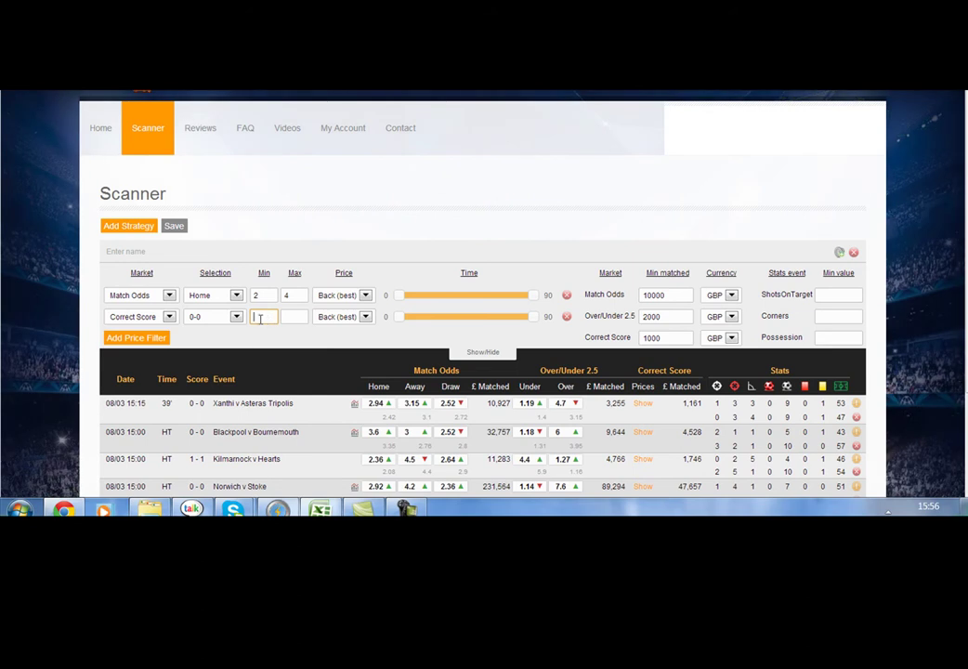
scroll(483, 306, down, 1)
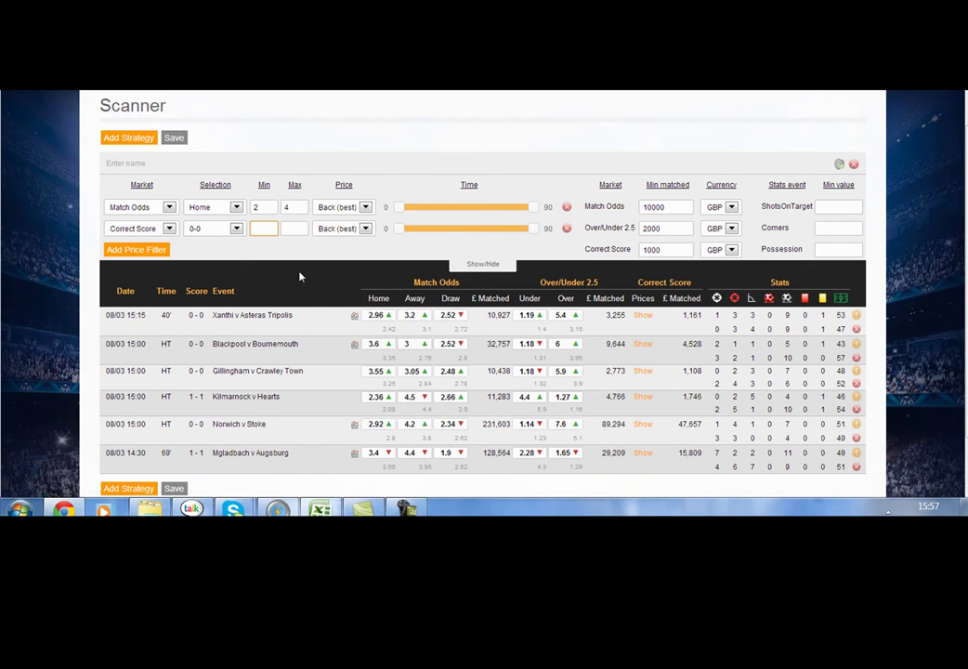
click(641, 397)
click(296, 228)
text(6)
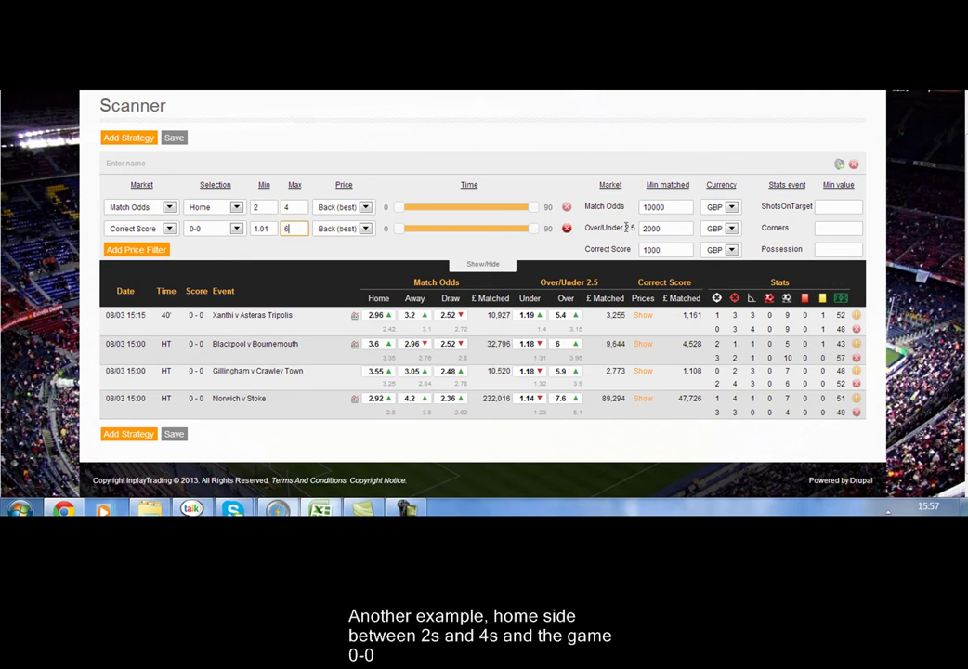
Remove the Correct Score row, set Home prices to 1.6–2.3, and add a blank filter row.
click(566, 230)
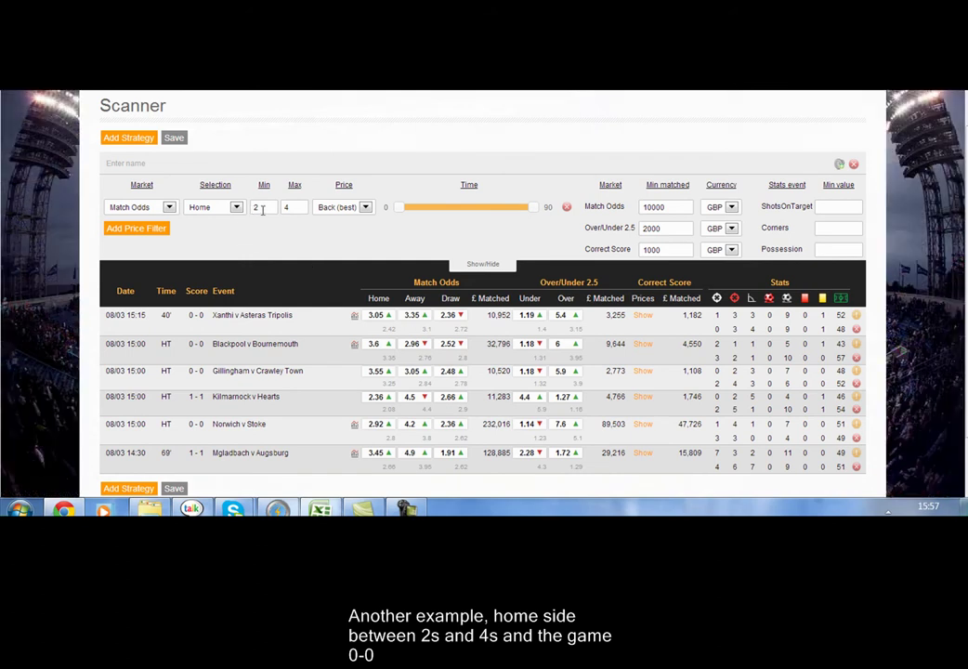
click(263, 210)
text(1.6)
click(295, 208)
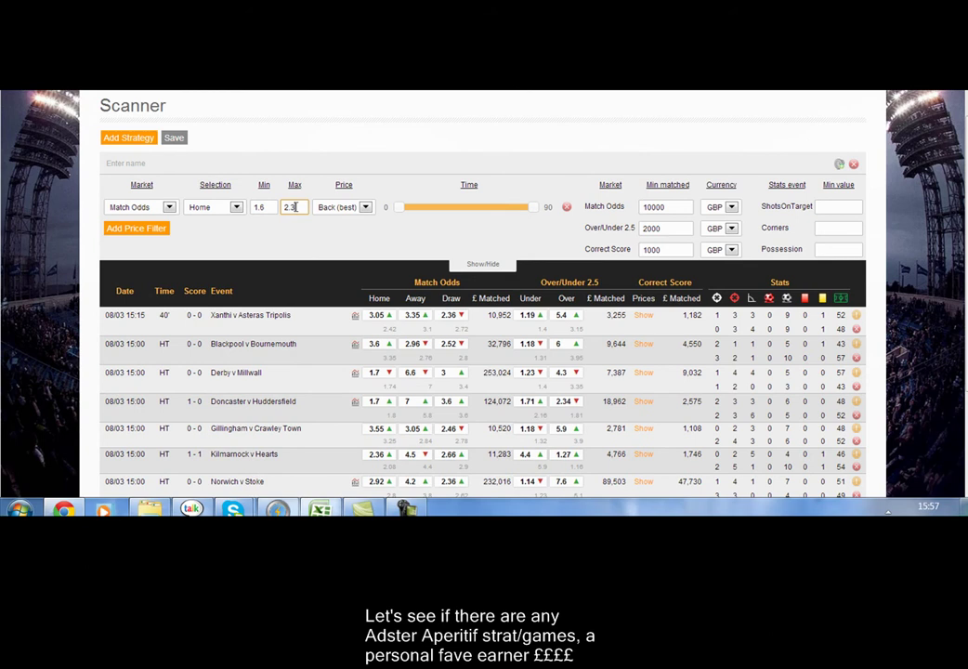
click(152, 240)
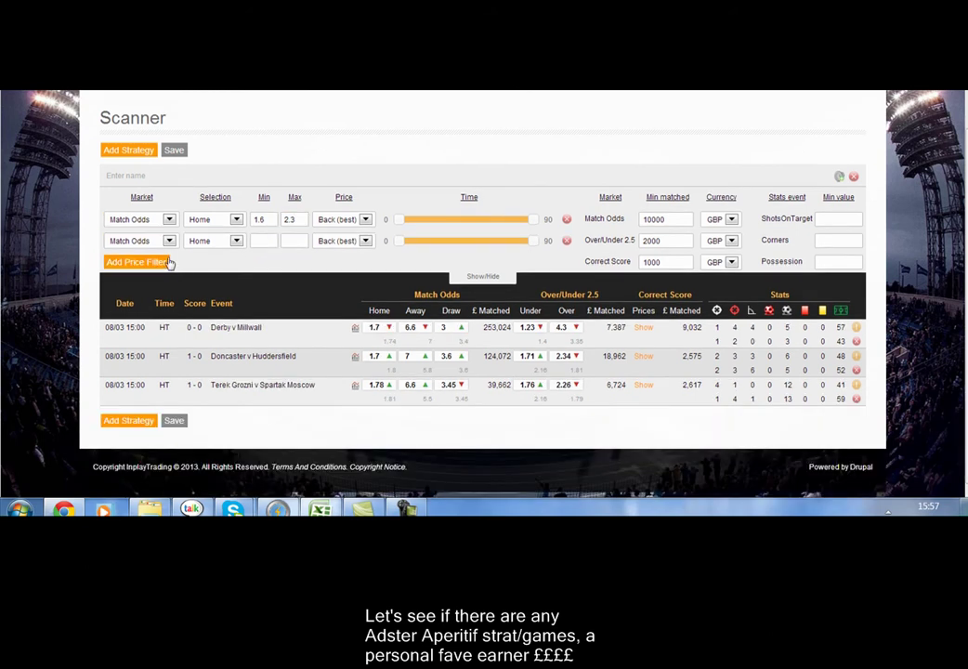
Set the second row to Correct Score at 1.01–6 and start the Match Odds time window at minute 41.
click(169, 242)
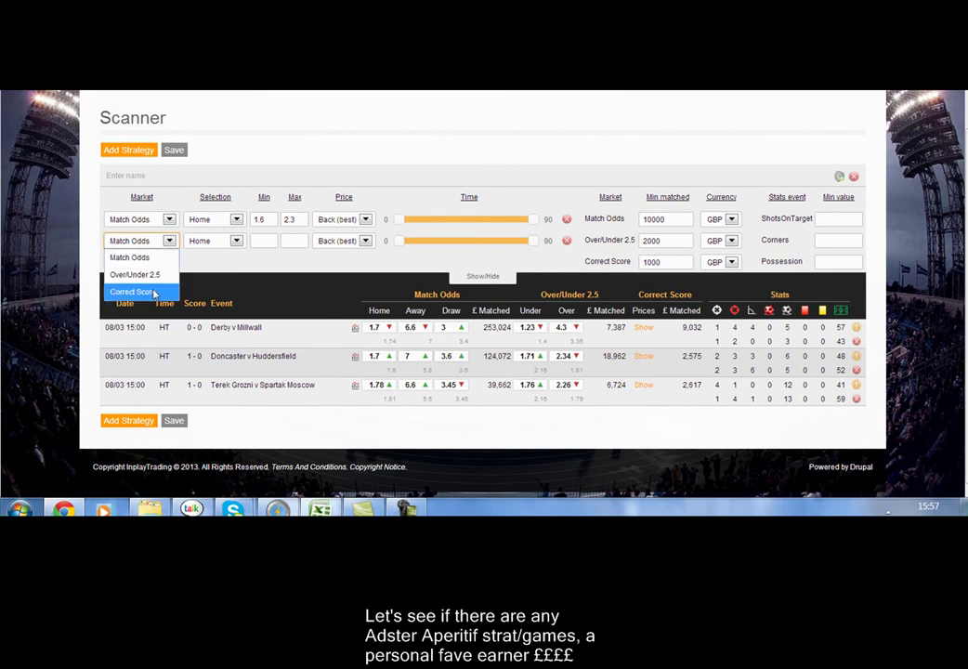
click(130, 290)
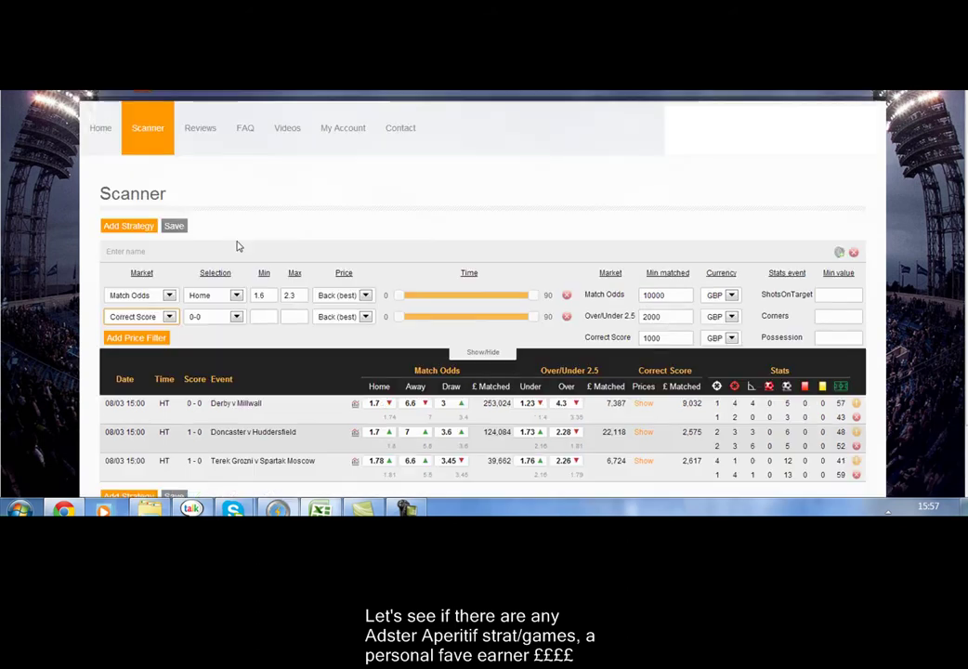
click(266, 317)
text(1.01)
click(303, 317)
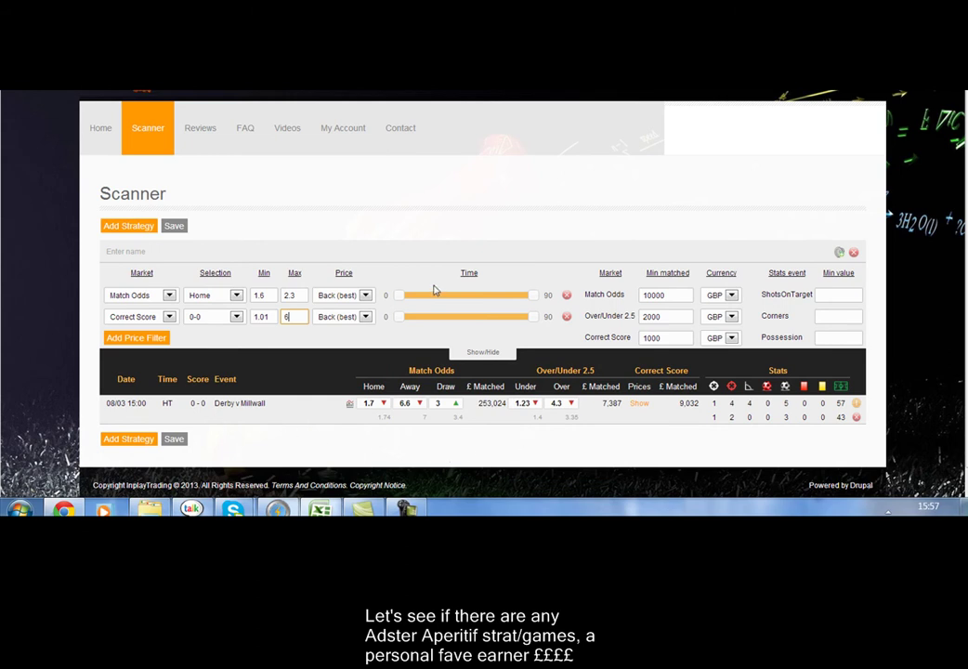
drag(401, 299, 460, 296)
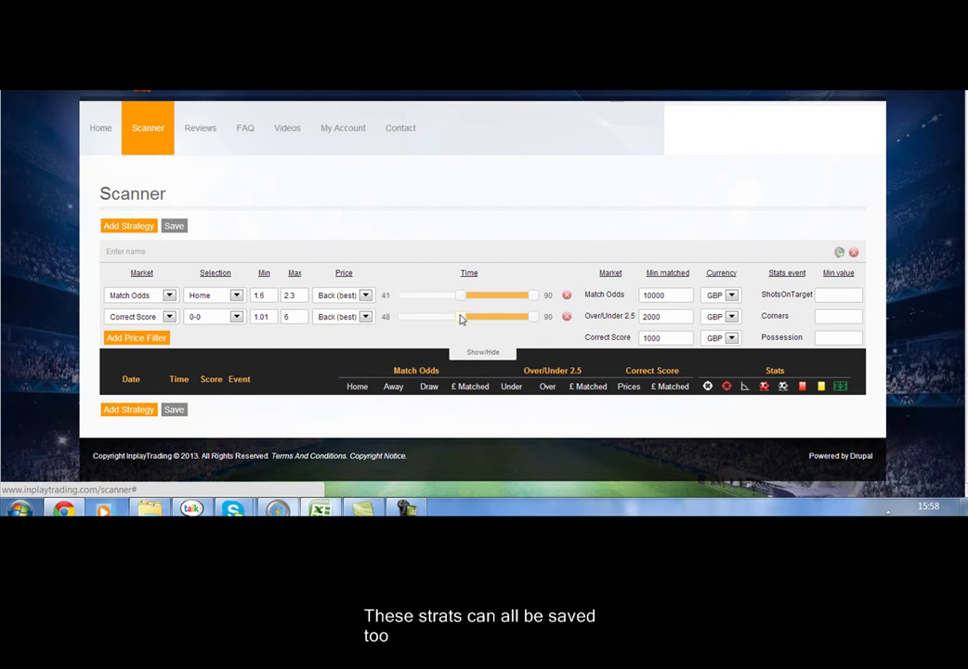
Set the Correct Score time window to minutes 41–61, then delete the Correct Score row.
click(460, 319)
drag(531, 295, 490, 319)
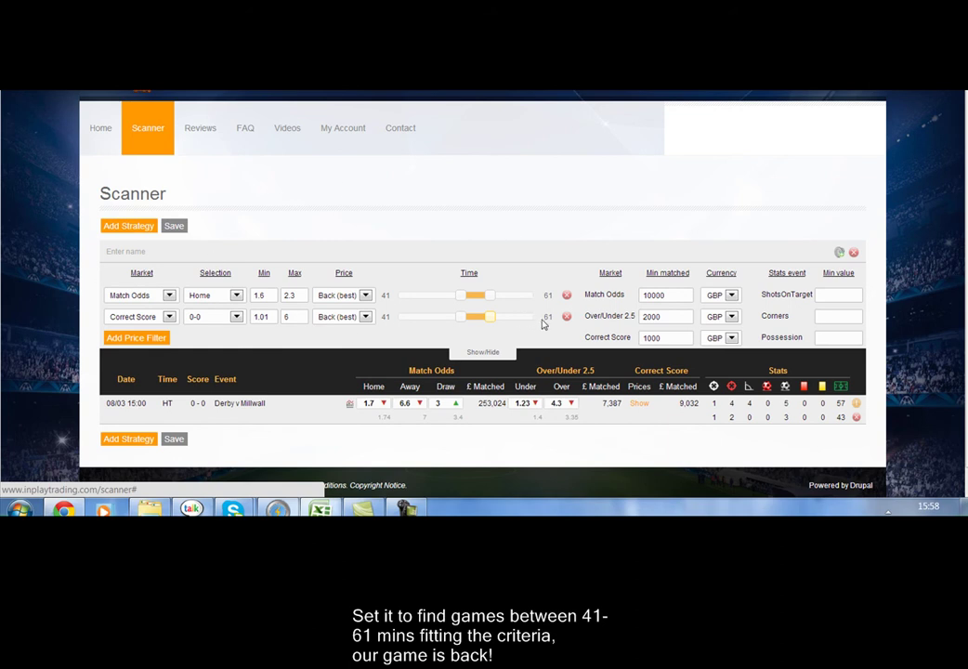
click(565, 318)
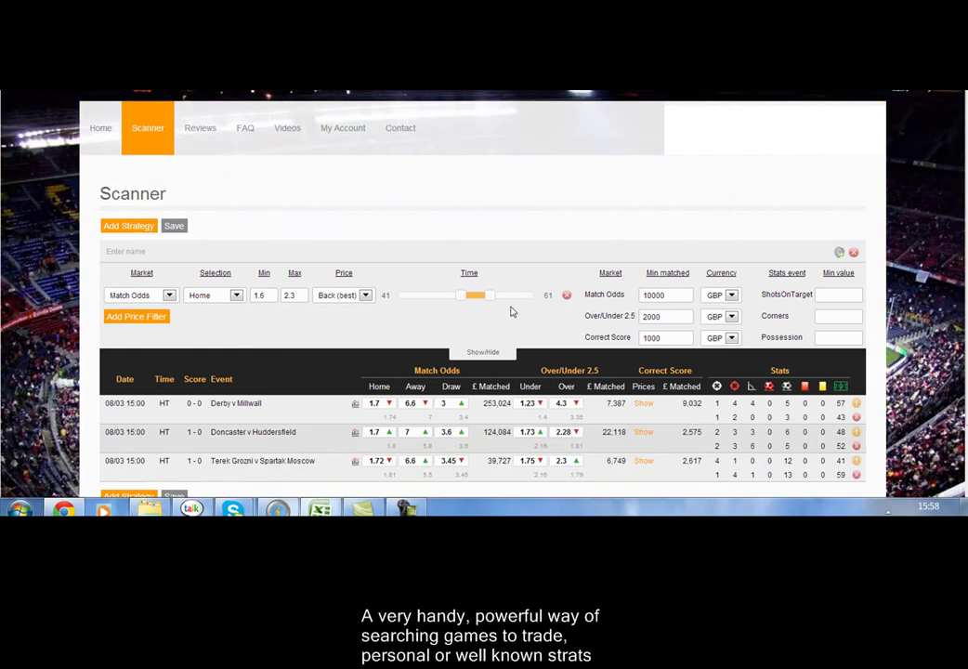
Widen the Home 1.6–2.3 filter's time window to minutes 45–90.
drag(491, 299, 546, 304)
drag(463, 302, 469, 303)
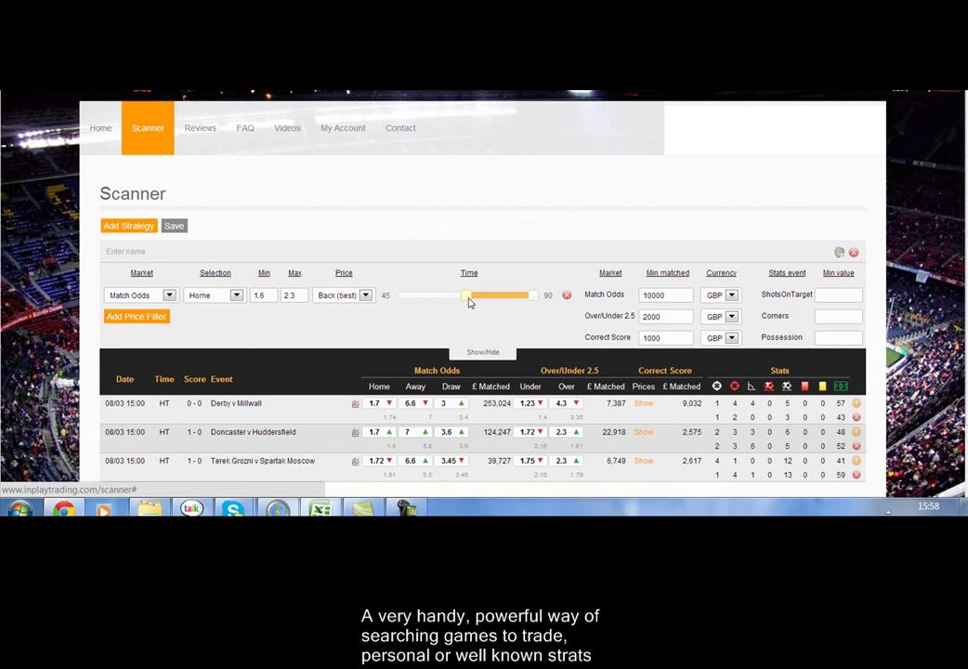
click(169, 295)
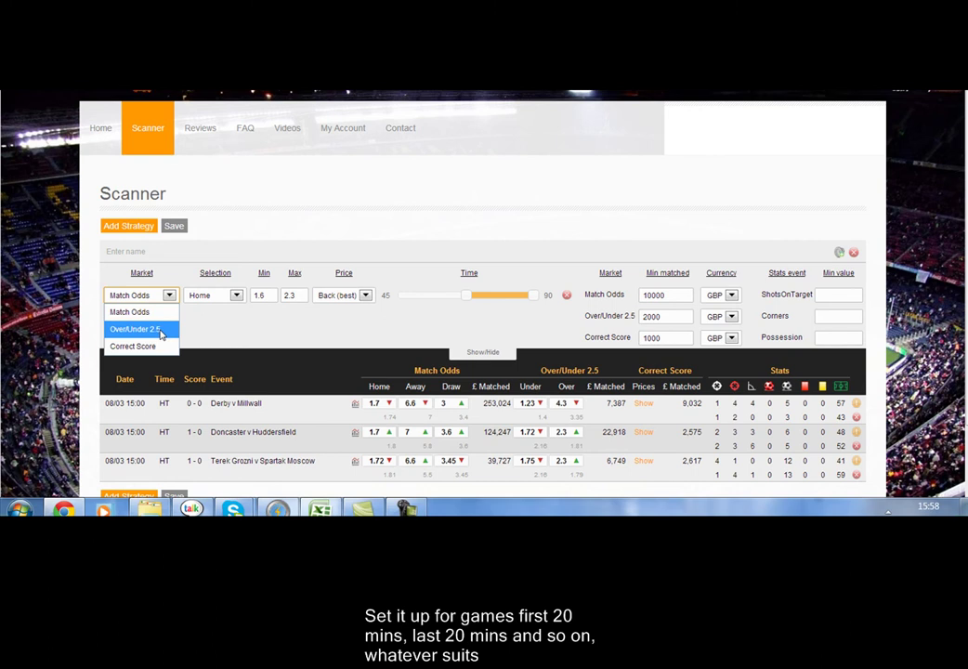
Retarget the filter to Over/Under 2.5 Under priced 1.01–1.24, listing seven games.
click(161, 330)
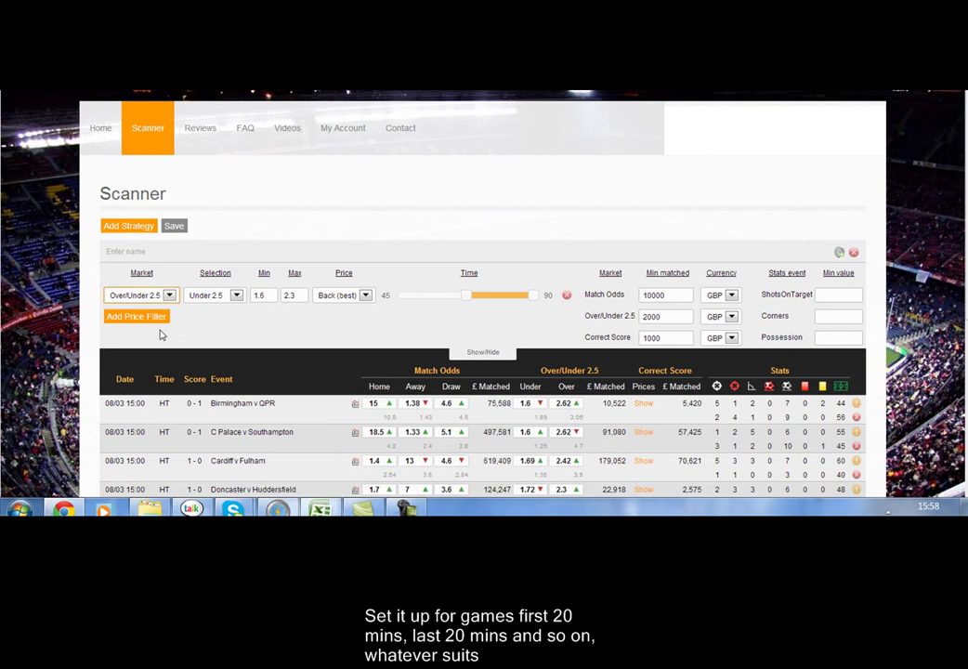
click(270, 297)
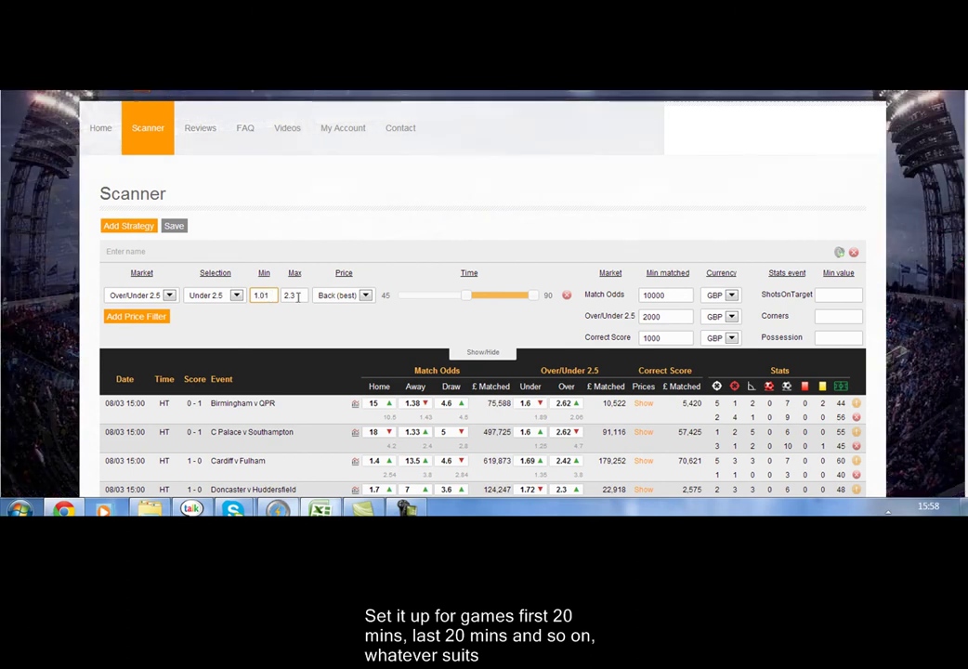
click(295, 295)
key(BackSpace)
key(BackSpace)
key(BackSpace)
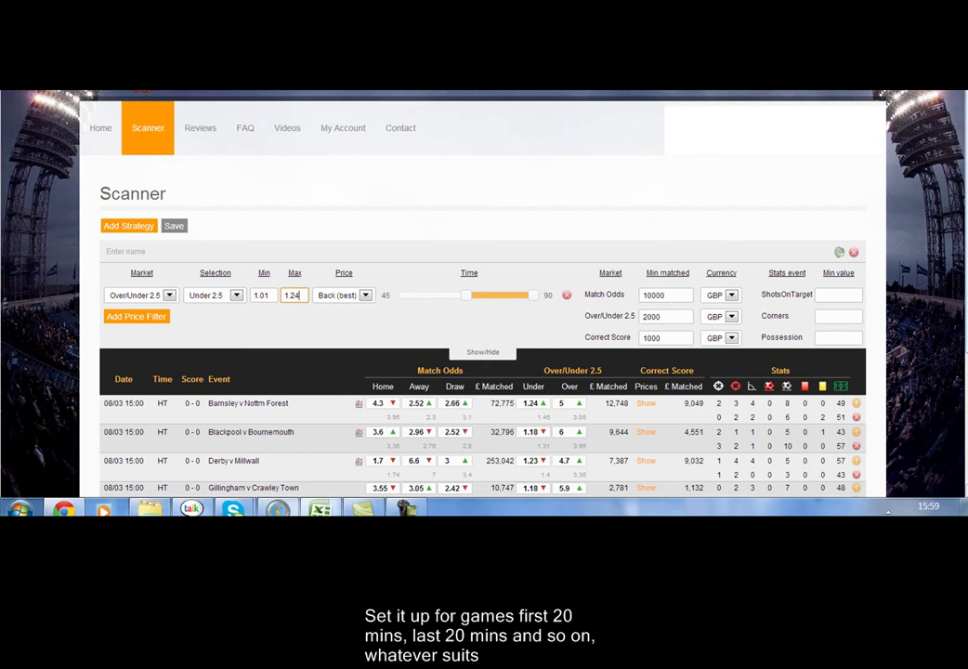
scroll(483, 372, down, 3)
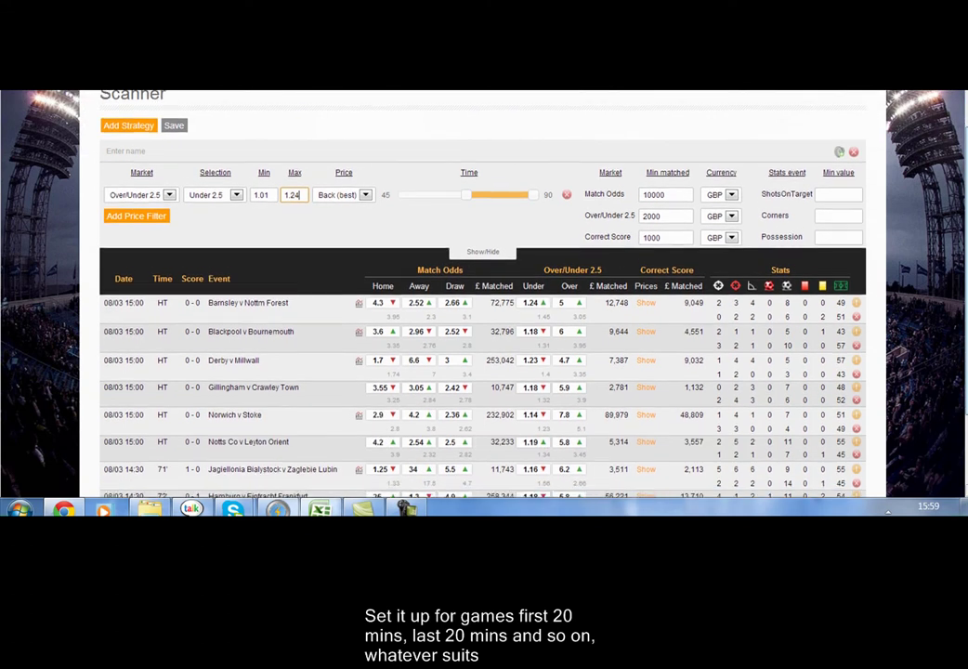
scroll(483, 325, down, 2)
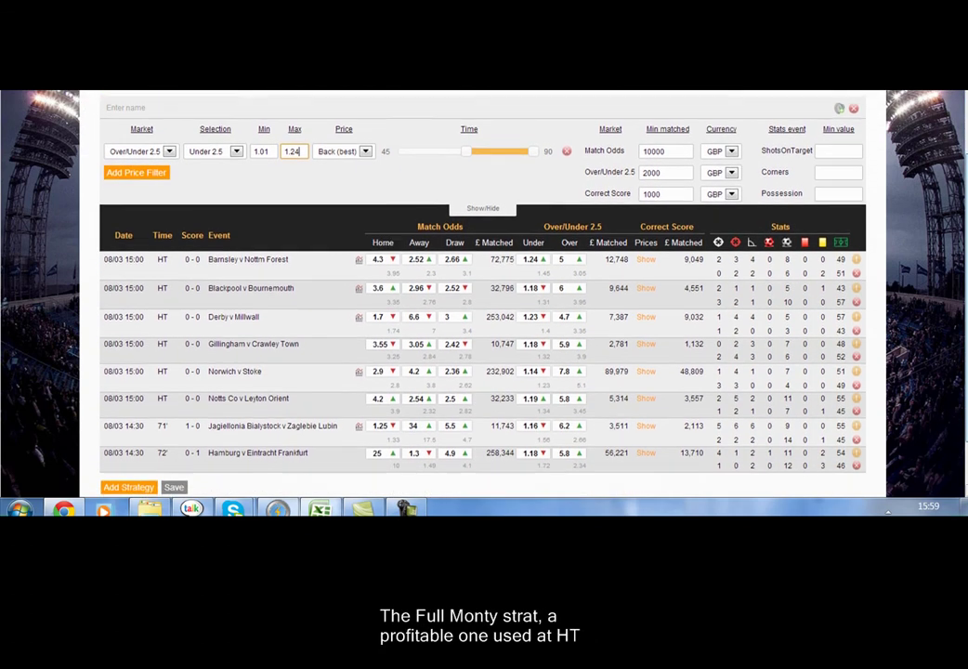
scroll(483, 325, down, 1)
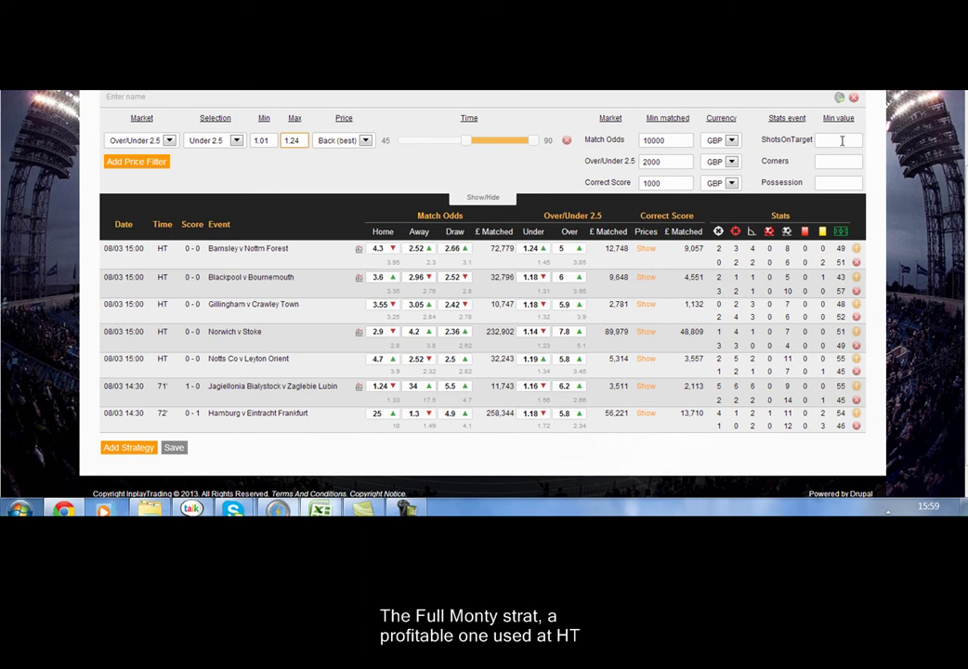
Require at least 5 shots on target and add a second, Correct Score price filter.
click(842, 140)
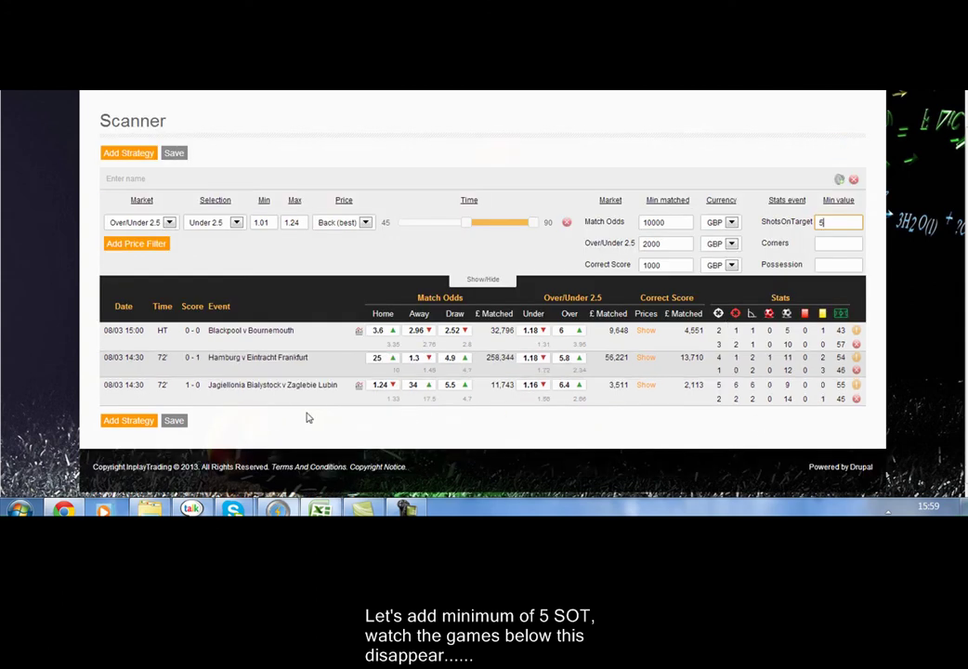
click(157, 244)
click(150, 243)
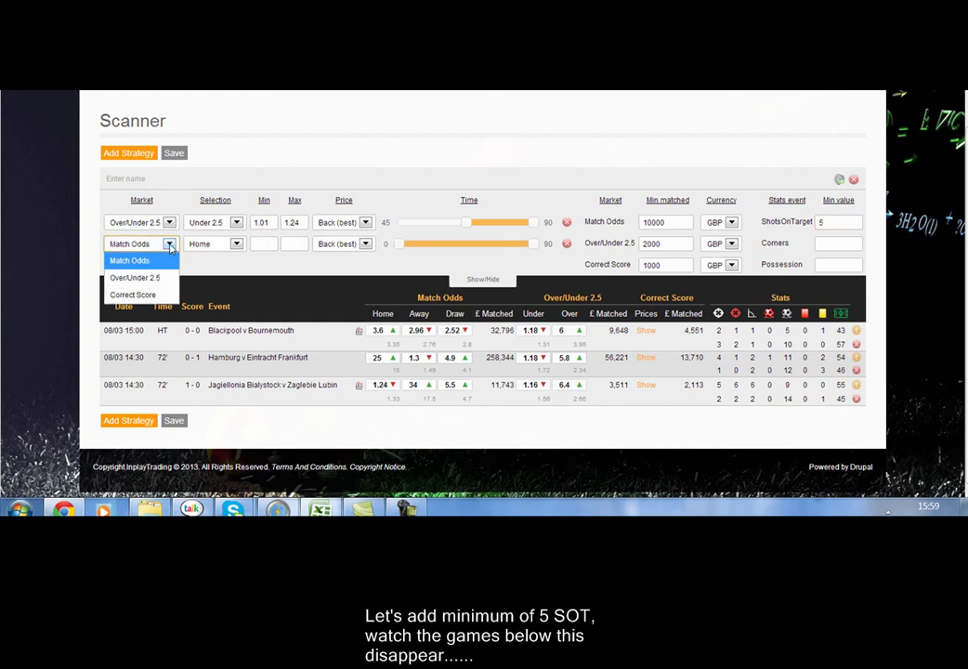
click(154, 297)
Price the Correct Score 0-0 filter from 1.01 to 6, starting at minute 45.
click(267, 244)
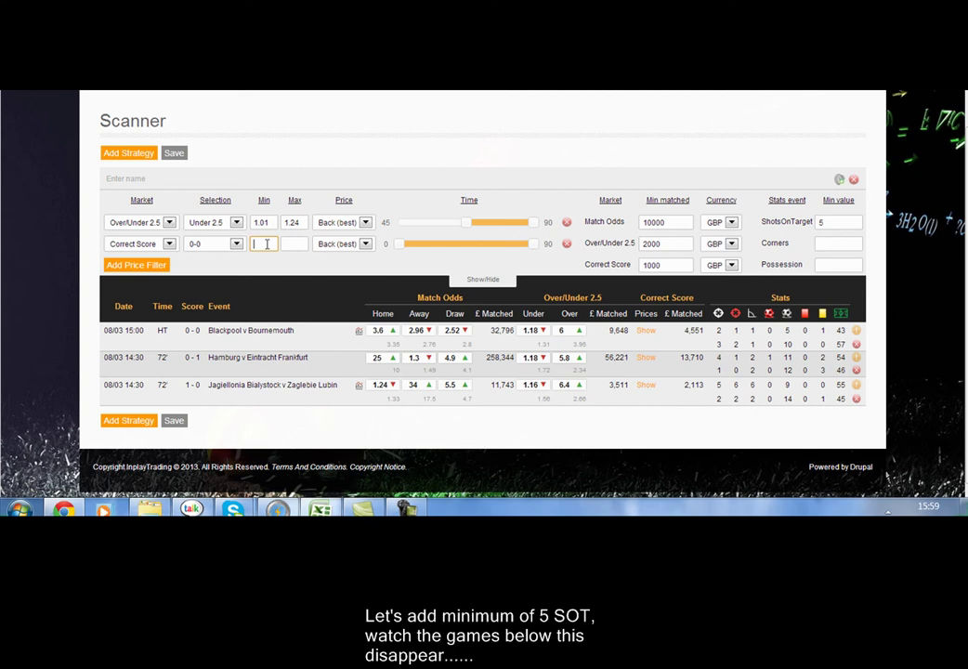
text(1)
scroll(267, 249, up, 1)
text(.01)
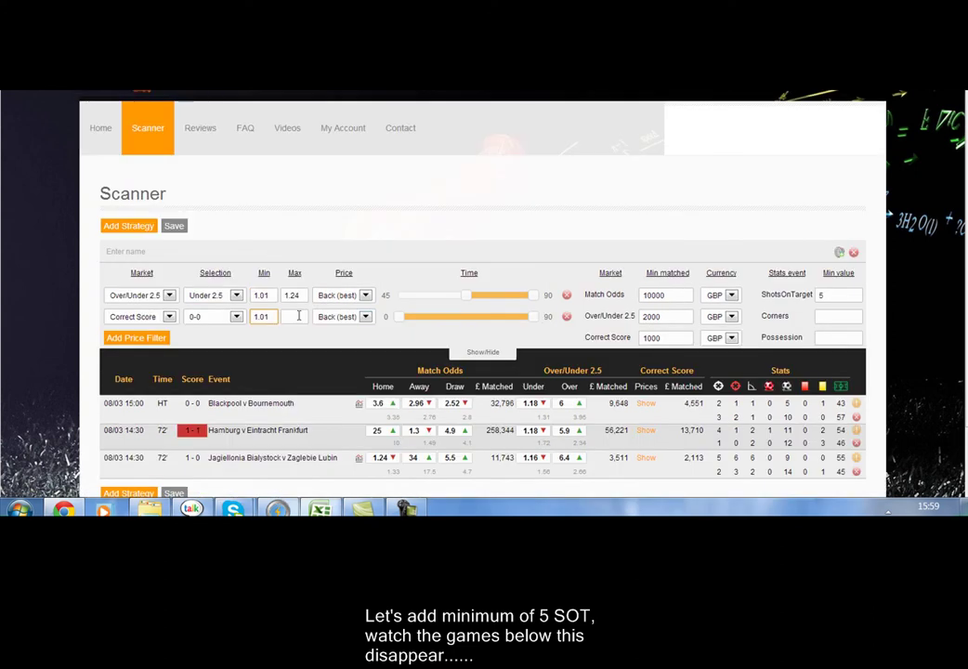
click(299, 316)
text(6)
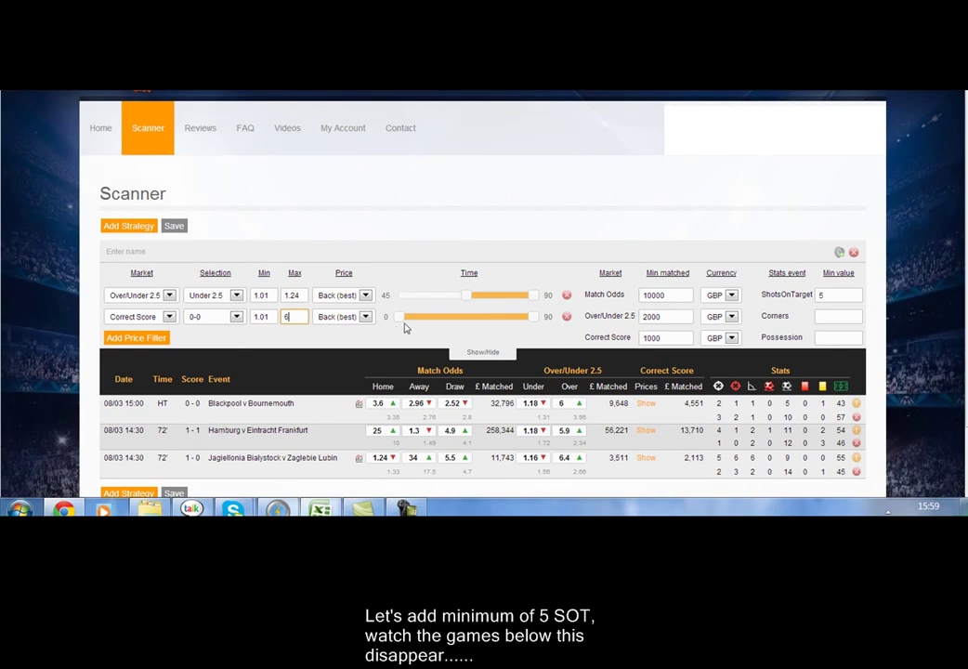
drag(405, 317, 466, 322)
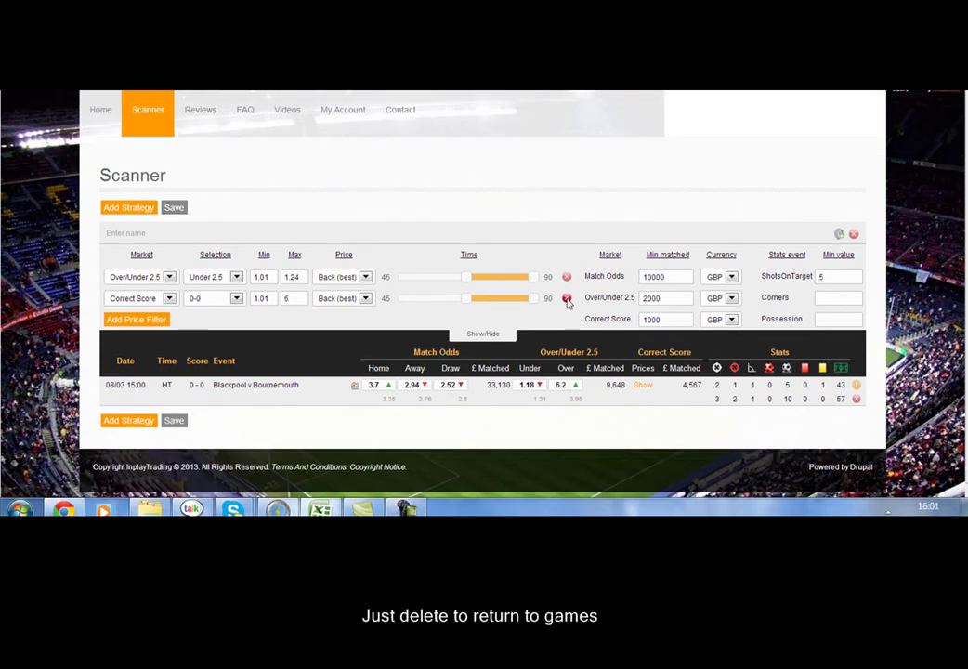
Remove the Correct Score 0-0 and Under 2.5 filters and add a fresh blank price filter.
click(566, 300)
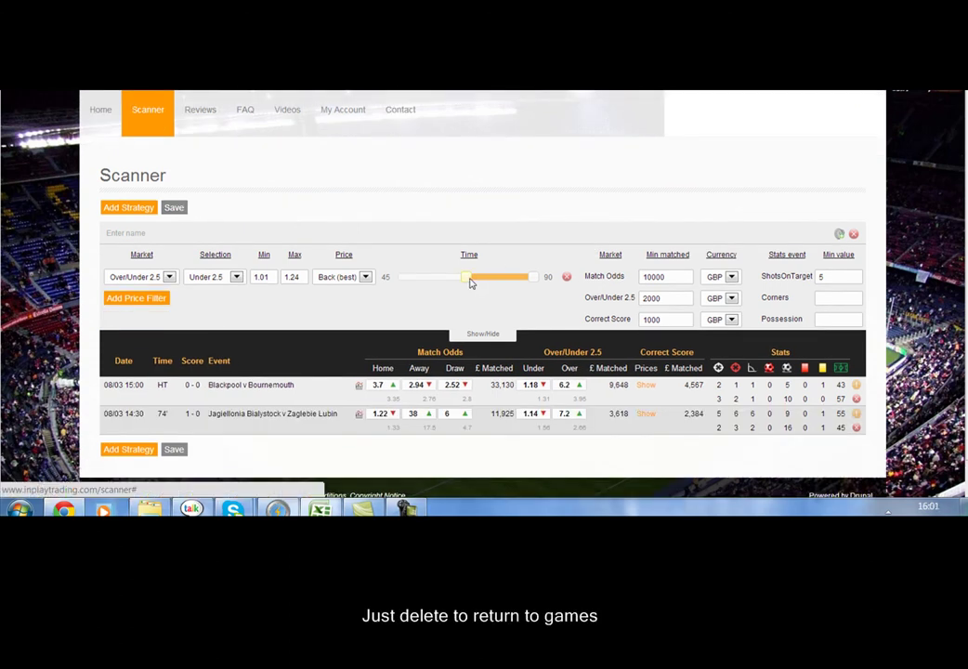
click(567, 278)
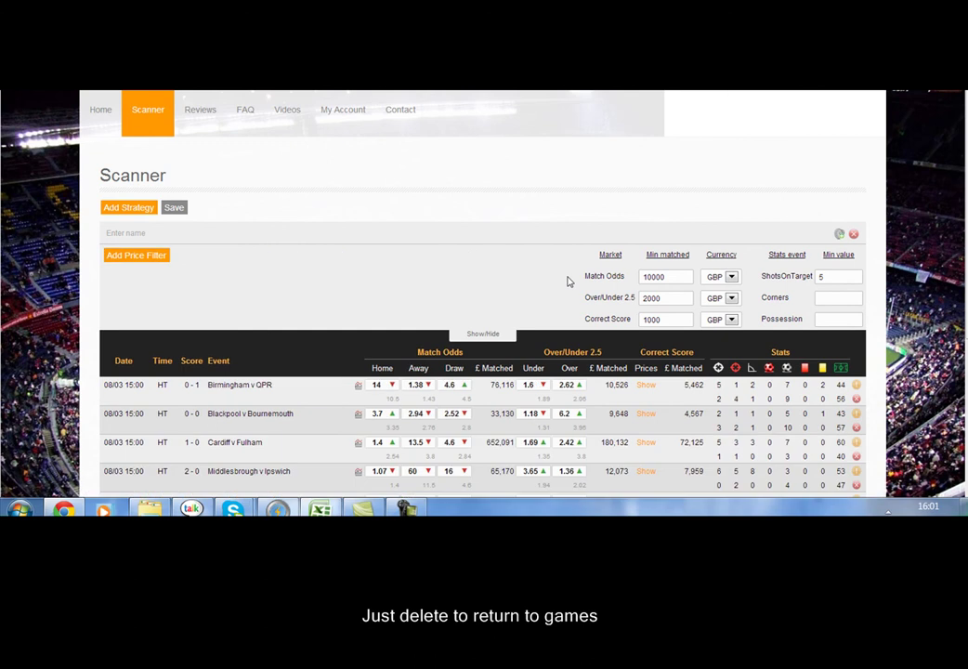
click(154, 258)
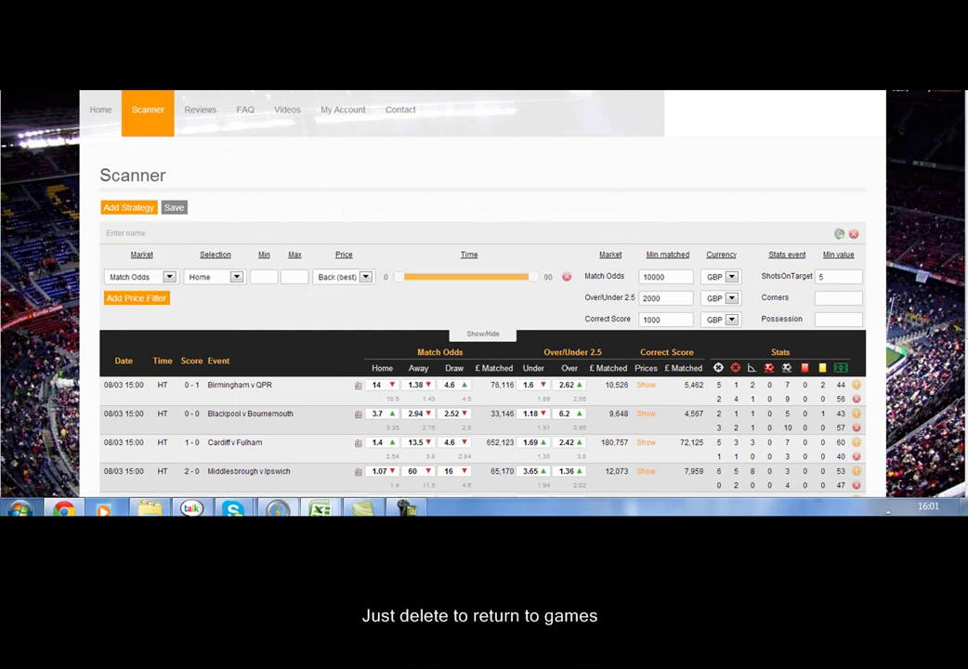
Clear the 5 shots-on-target minimum.
scroll(483, 371, down, 3)
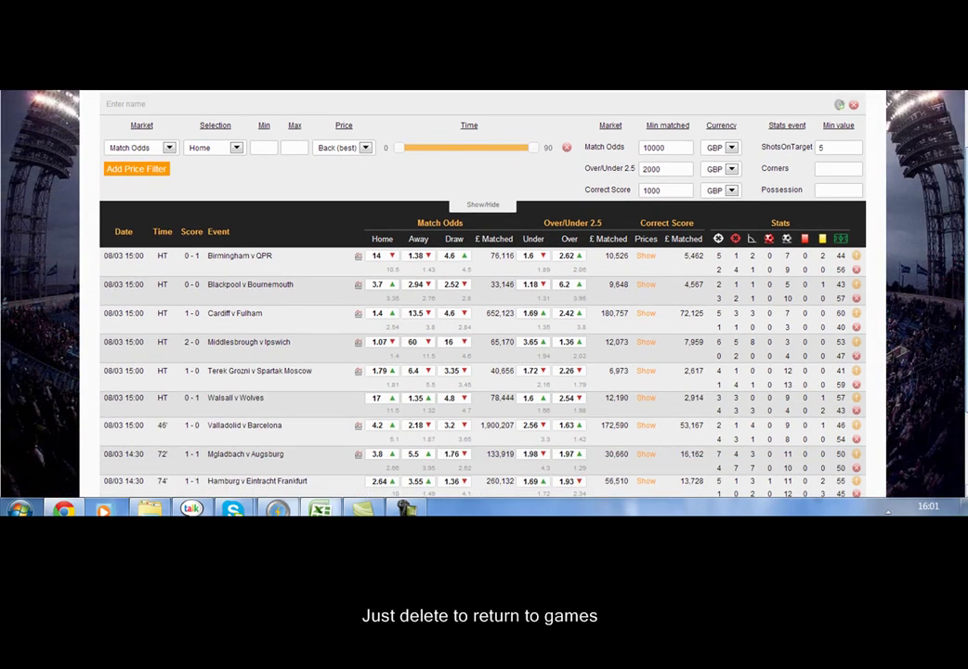
click(834, 147)
key(BackSpace)
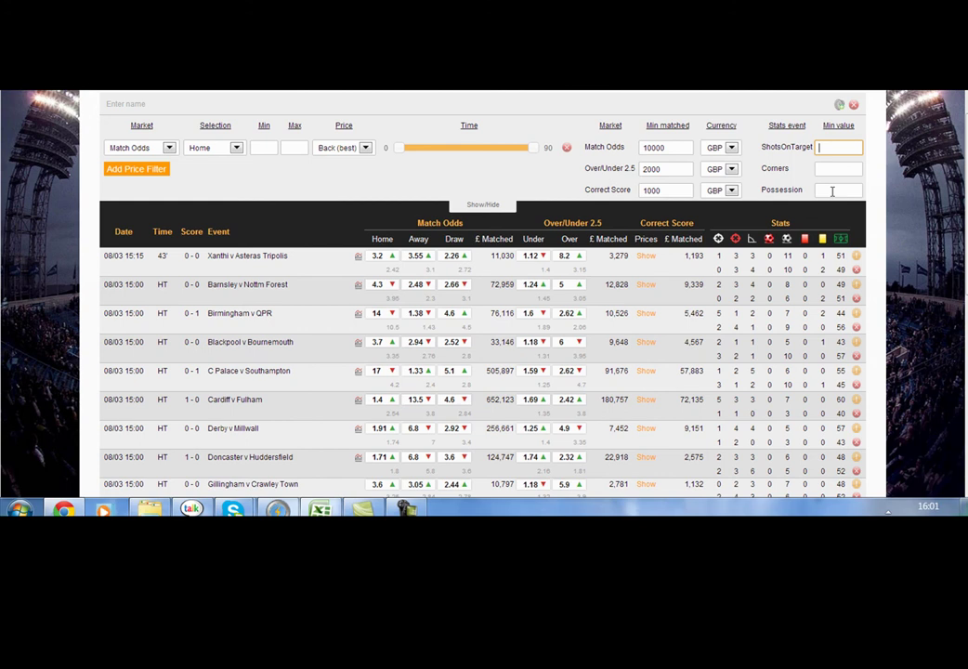
Try a 60 possession minimum, then clear it and scroll down to Mgladbach v Augsburg.
click(832, 191)
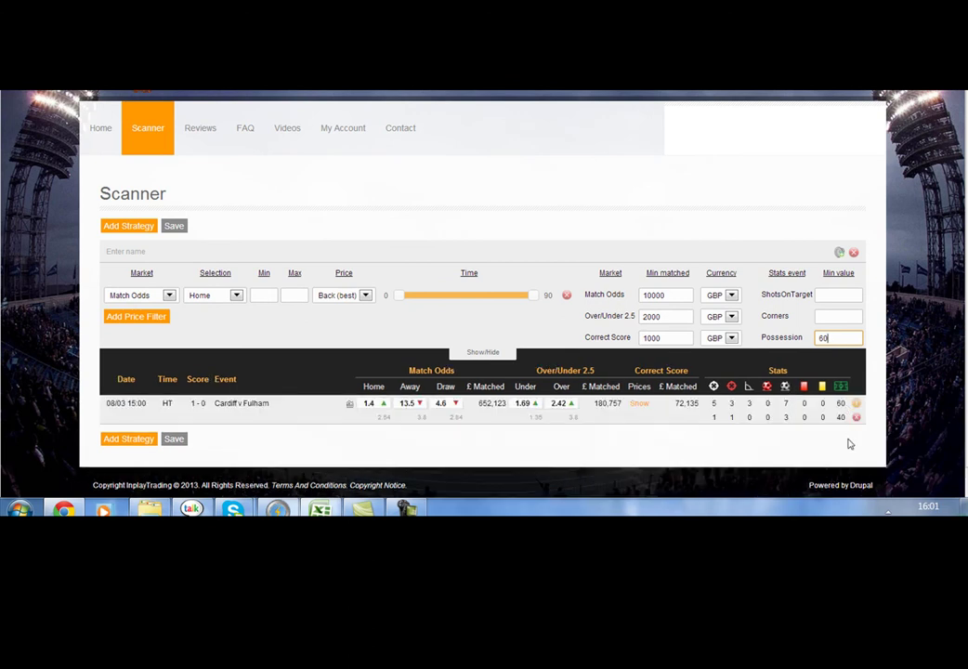
key(BackSpace)
key(BackSpace)
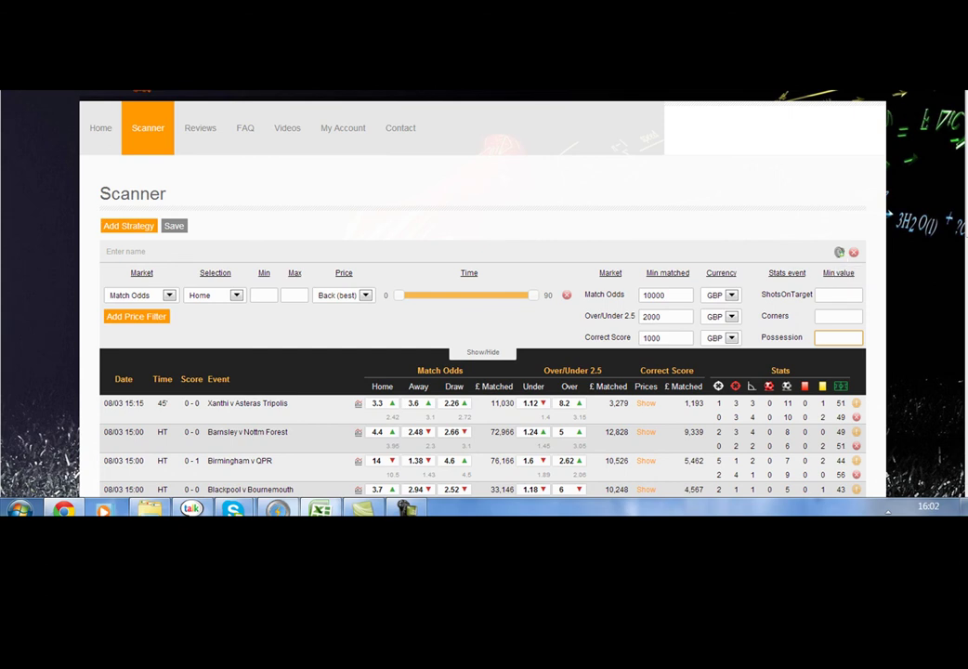
scroll(841, 257, down, 10)
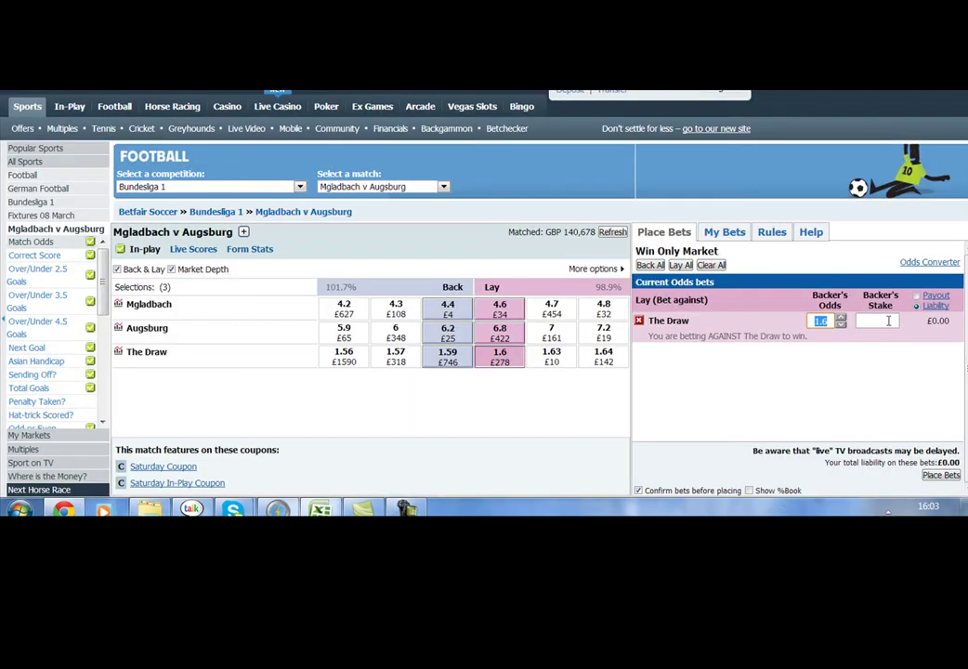
Lay The Draw at 1.6 for £15 on Mgladbach v Augsburg.
click(887, 320)
text(15)
click(941, 474)
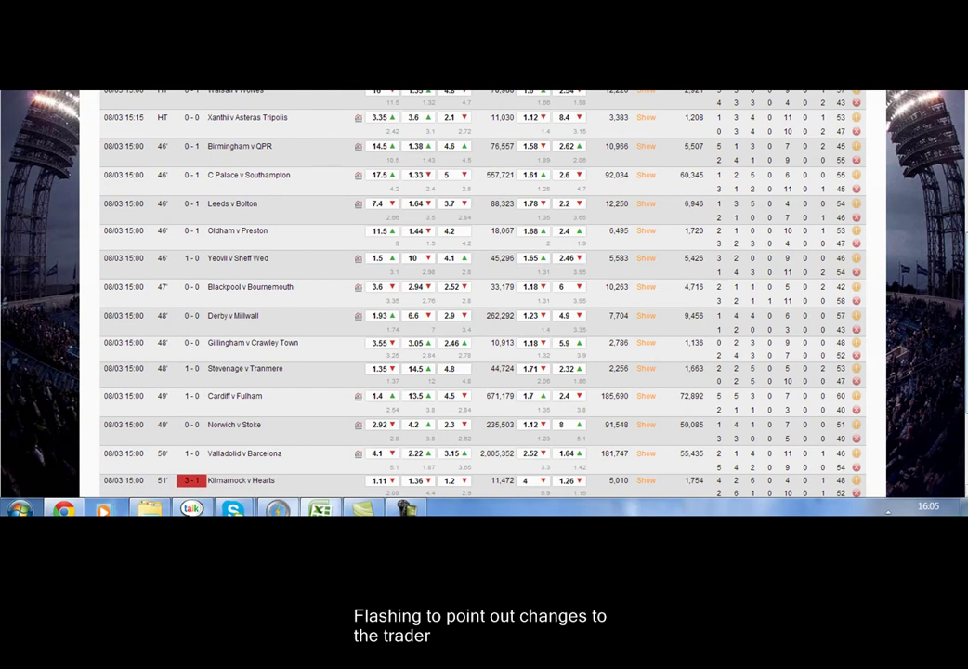
scroll(483, 292, down, 1)
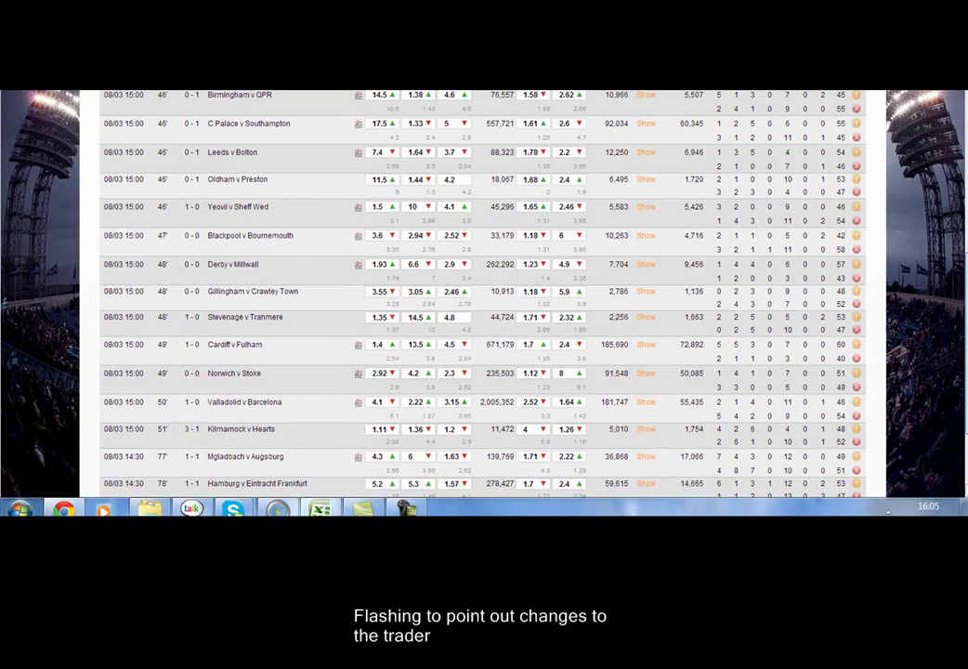
scroll(889, 242, down, 1)
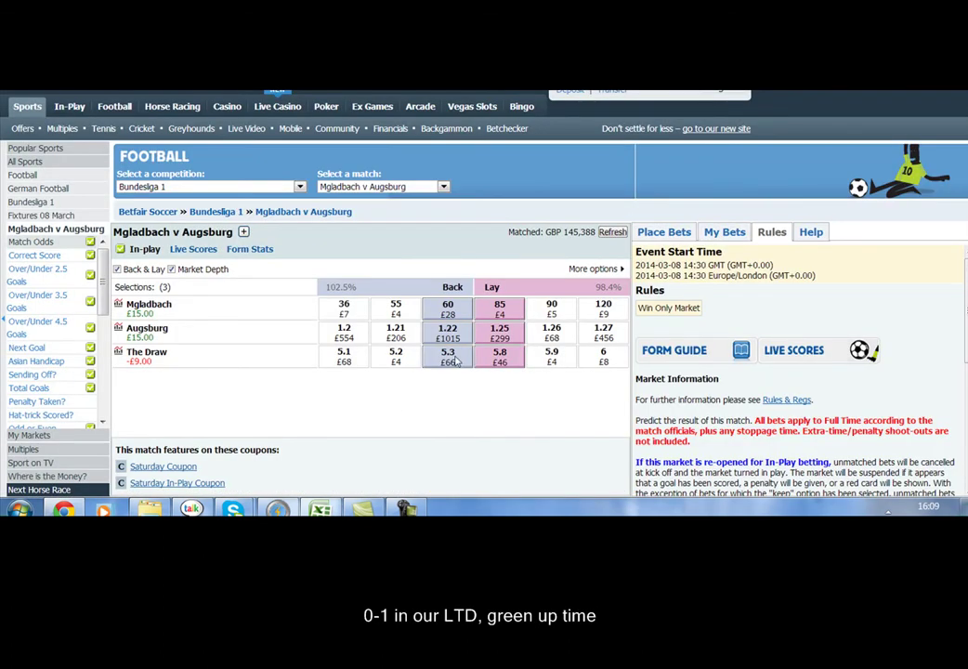
Back The Draw at 5.3 for £4 to green up the trade.
click(449, 356)
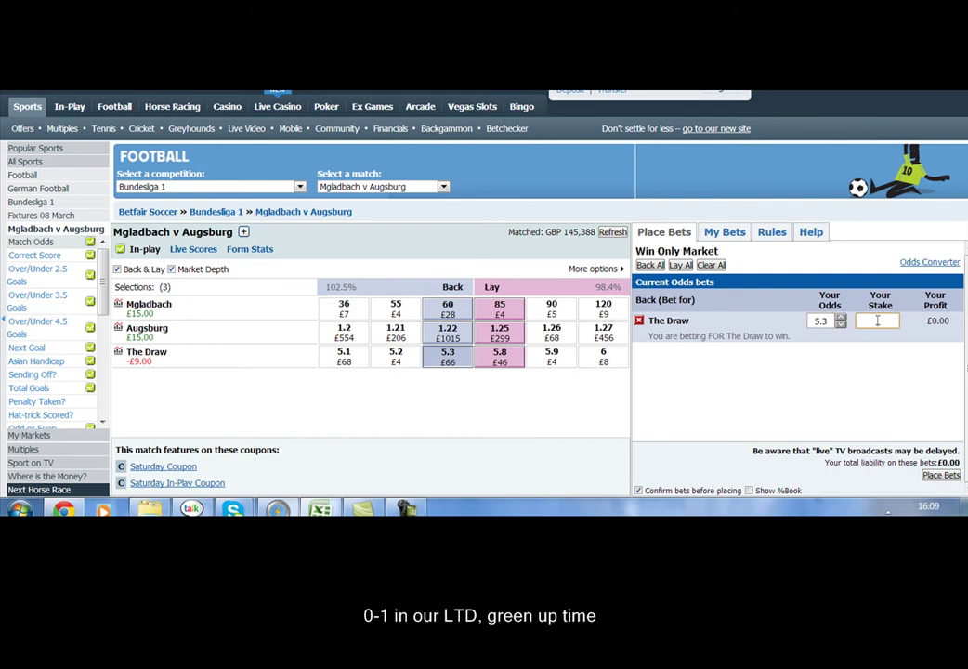
text(3)
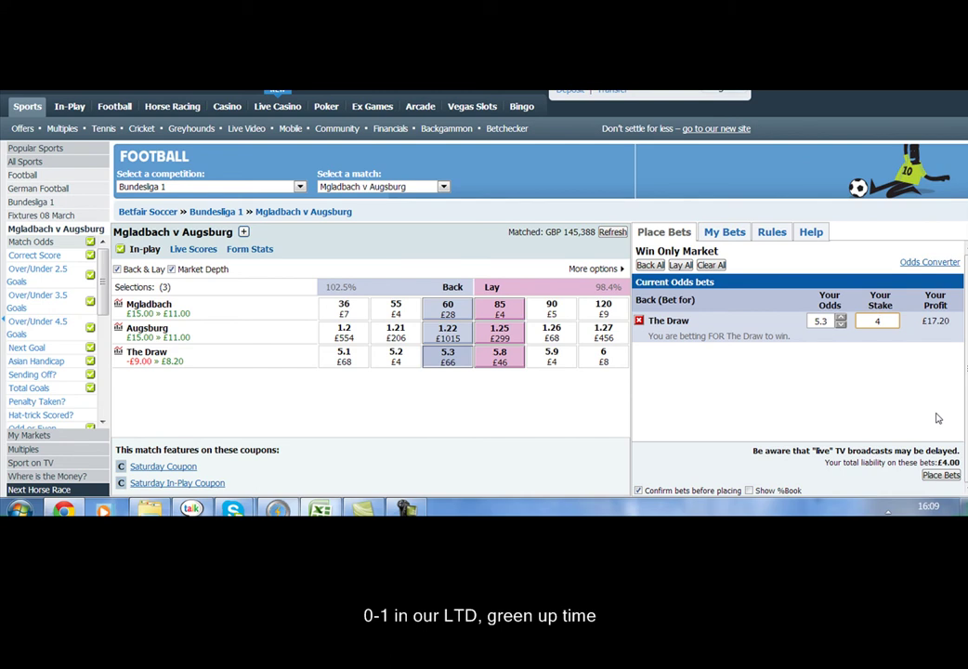
click(940, 475)
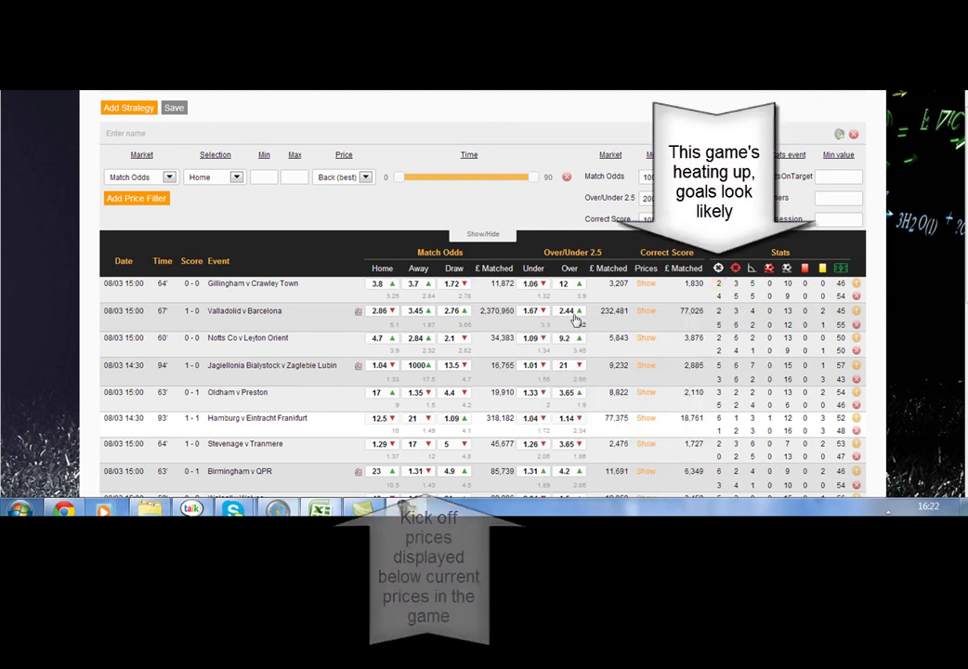
Review the live scanner list and pick Gillingham v Crawley Town.
mouse_move(566, 314)
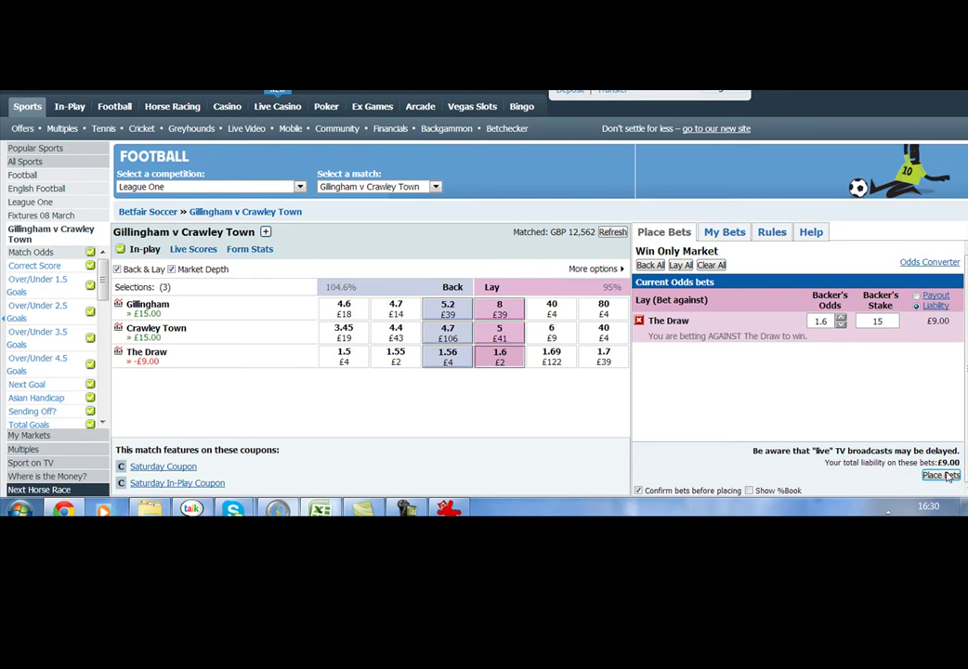
Place the £15 Draw lay at 1.6 and refresh prices, seeing only £2 matched.
click(944, 475)
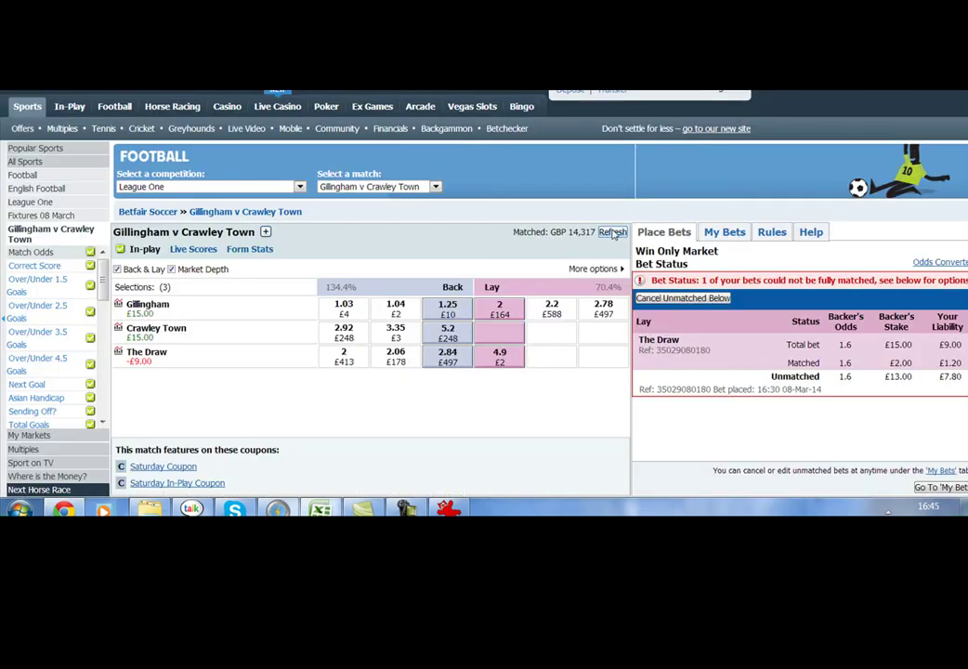
click(612, 233)
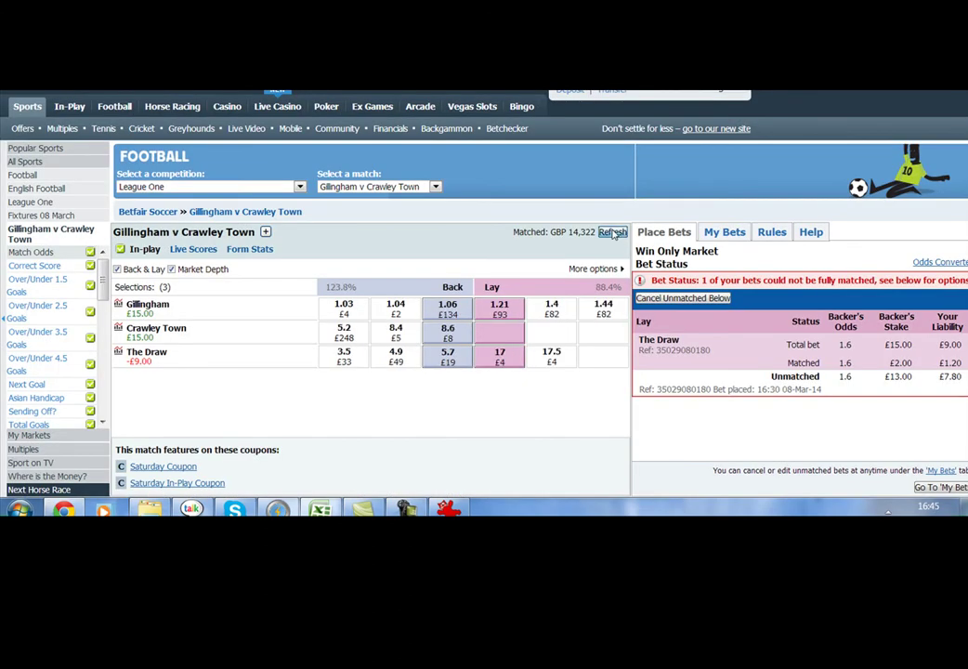
click(612, 232)
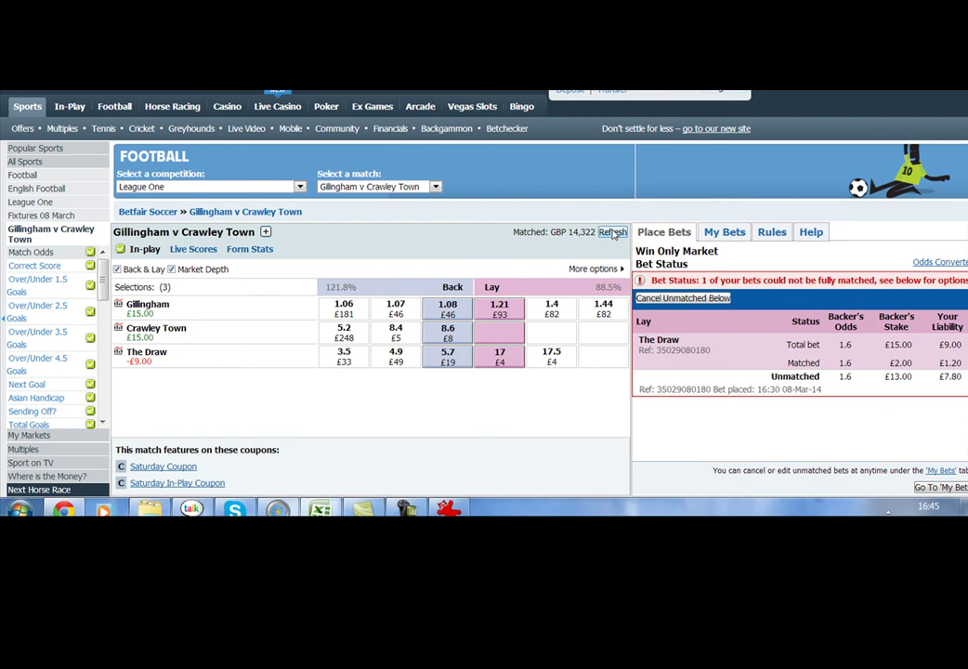
click(612, 232)
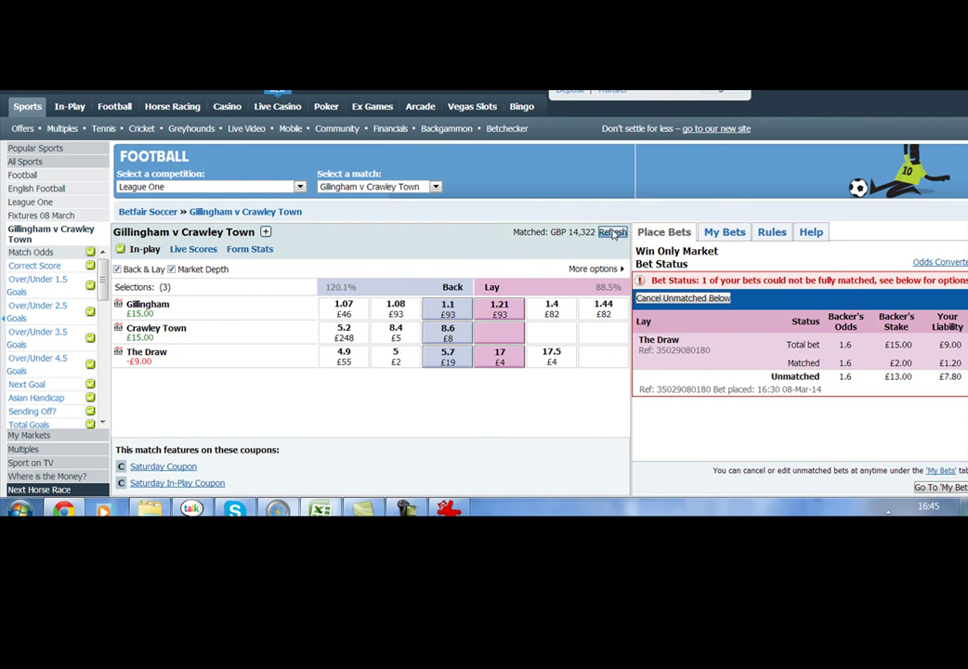
Lay Gillingham at 1.2 for £25.
click(503, 310)
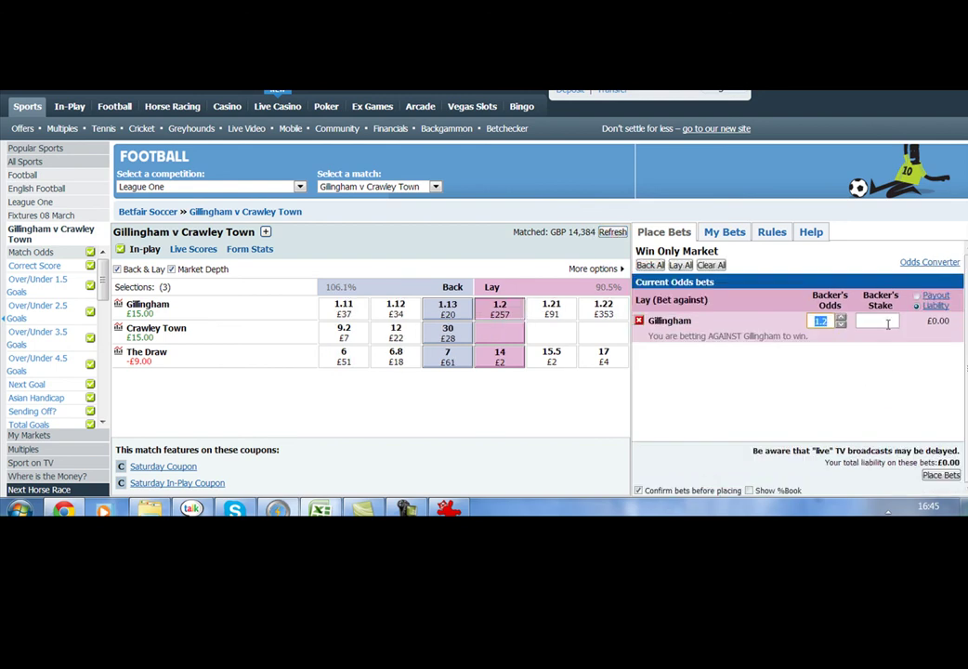
text(25)
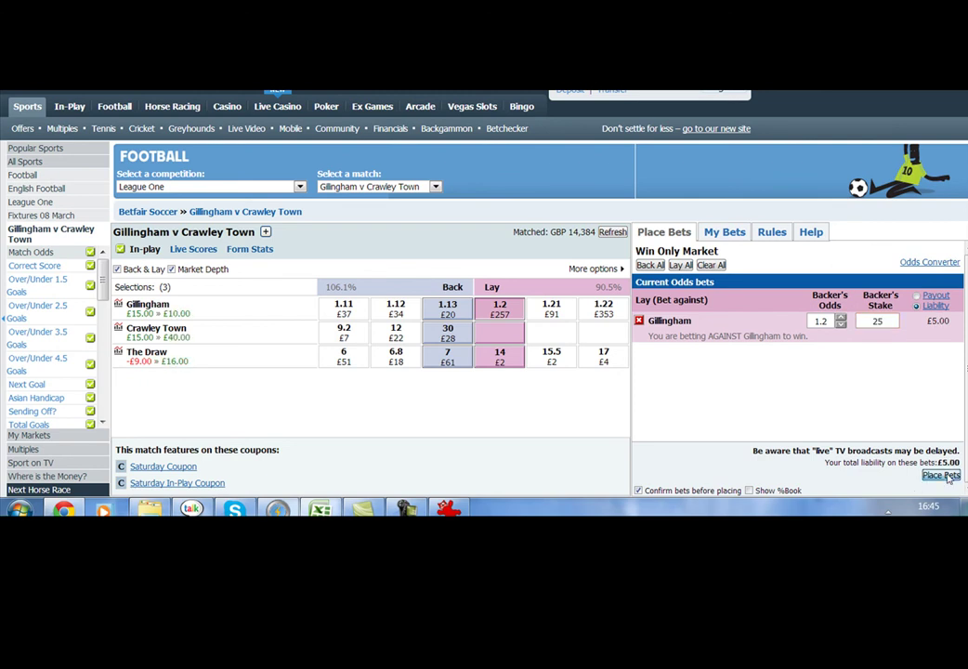
click(946, 475)
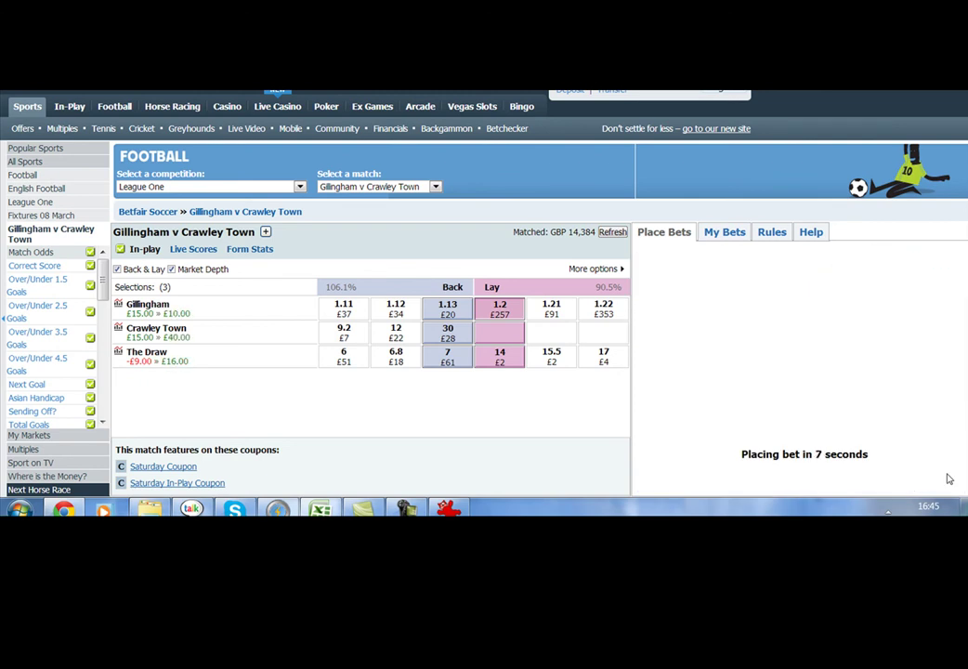